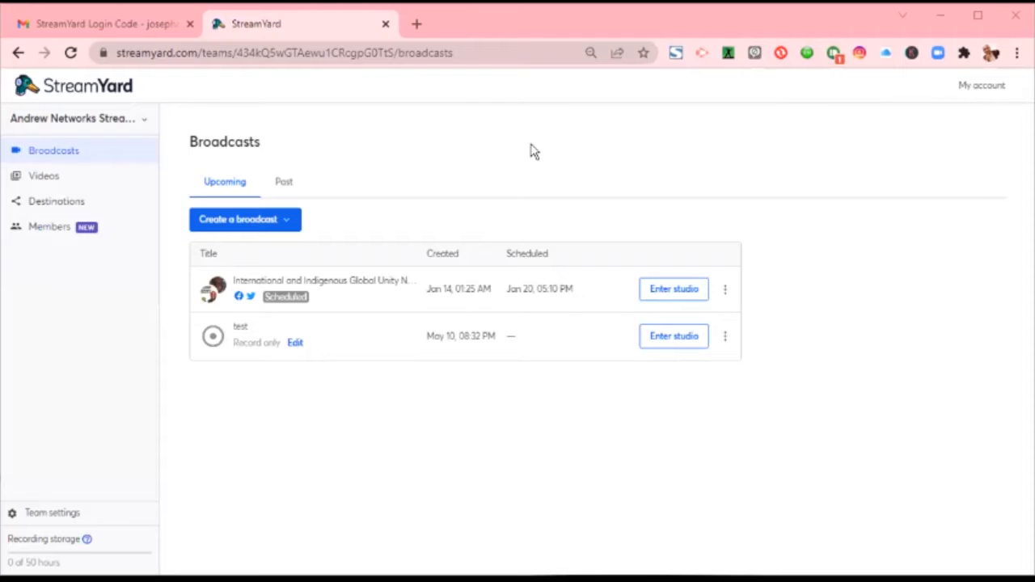
Start a new broadcast and choose the LinkedIn profile as its destination.
{"action": "left_click", "coordinate": [461, 21]}
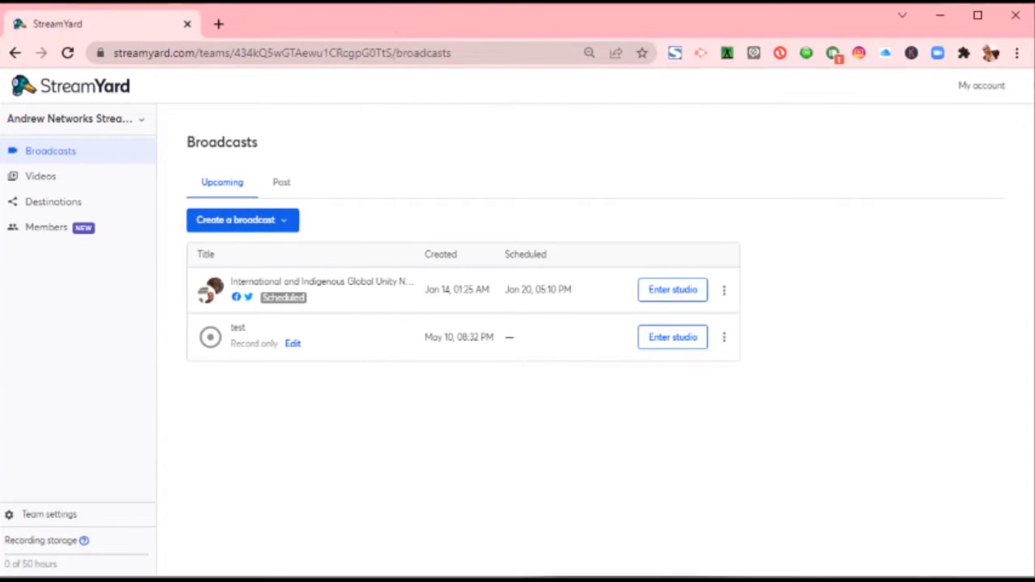
{"action": "left_click", "coordinate": [219, 224]}
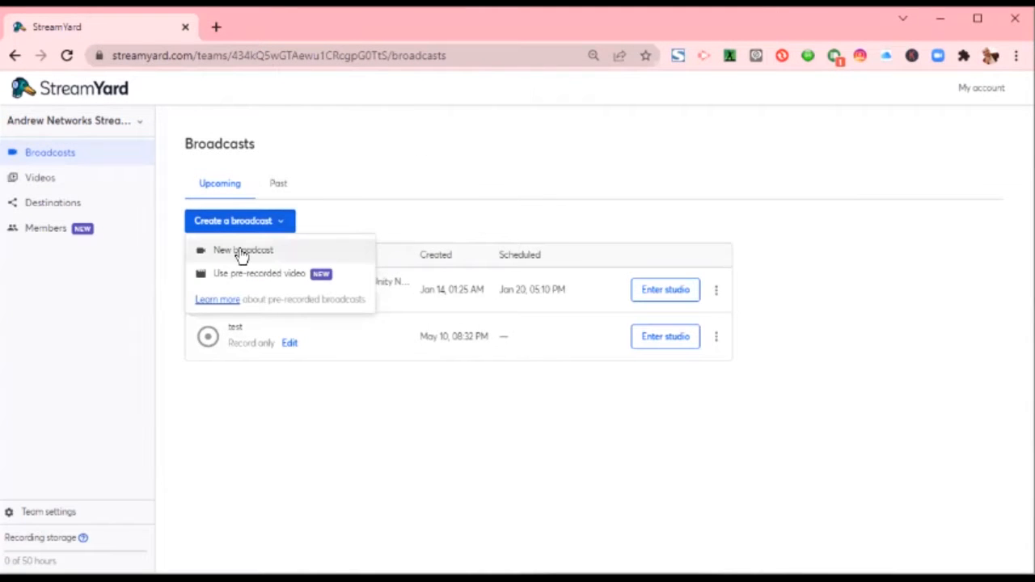
{"action": "left_click", "coordinate": [241, 253]}
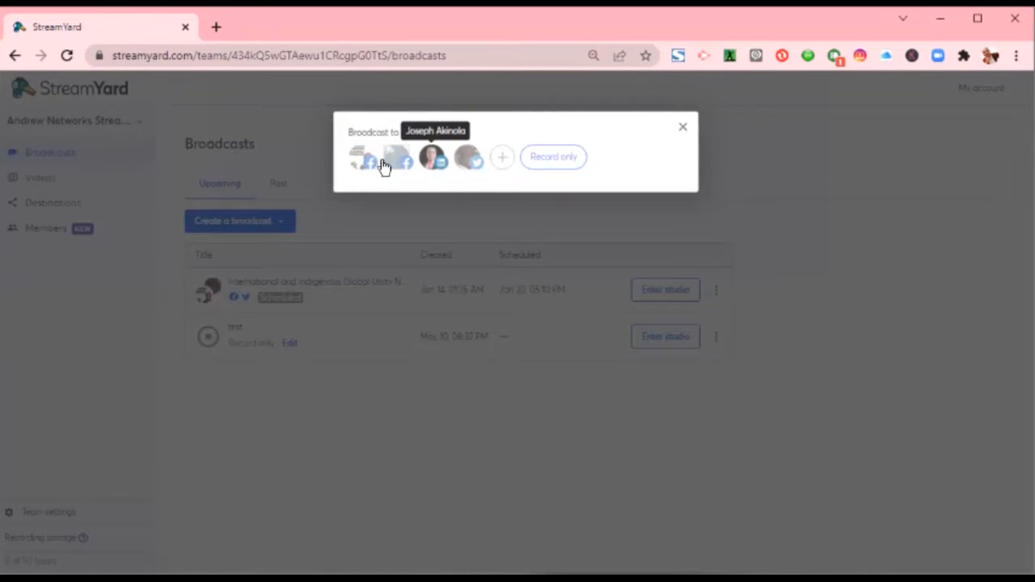
{"action": "left_click", "coordinate": [431, 159]}
Title the broadcast "StreamYard Tutorial".
{"action": "left_click", "coordinate": [431, 245]}
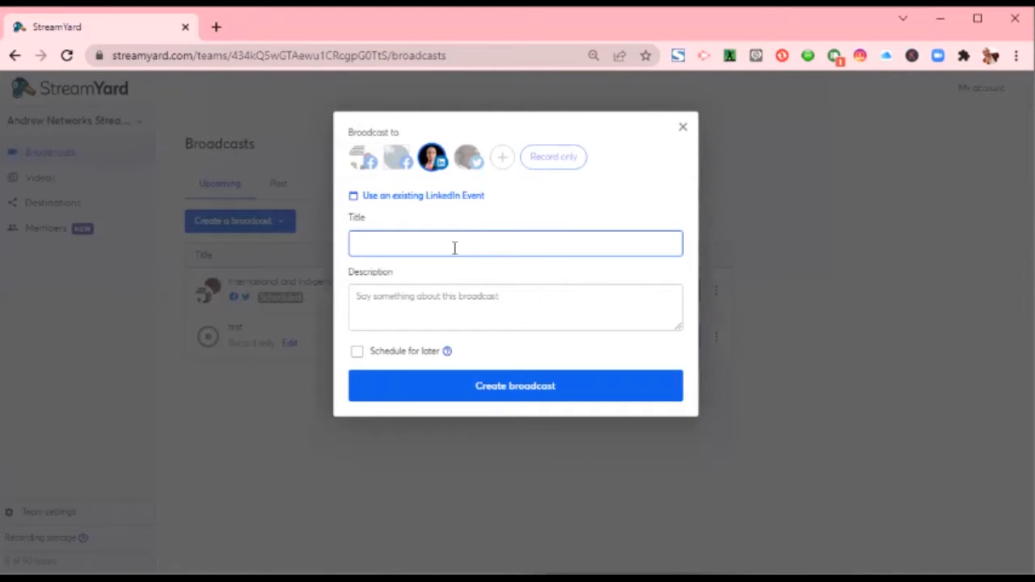
{"action": "type", "text": "Stream"}
{"action": "key", "text": "ctrl+a"}
{"action": "key", "text": "BackSpace"}
{"action": "type", "text": "StreamYard Tutorial"}
{"action": "key", "text": "Tab"}
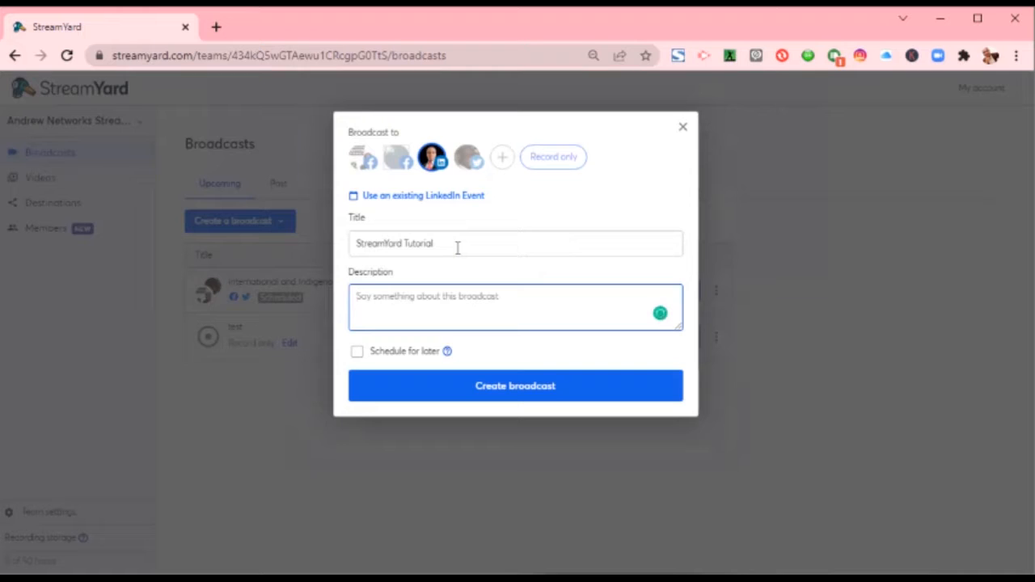
Describe the broadcast as "StreamYard Tutorial for Andrew Networks" and create it.
{"action": "type", "text": "StreamYard Tutorial"}
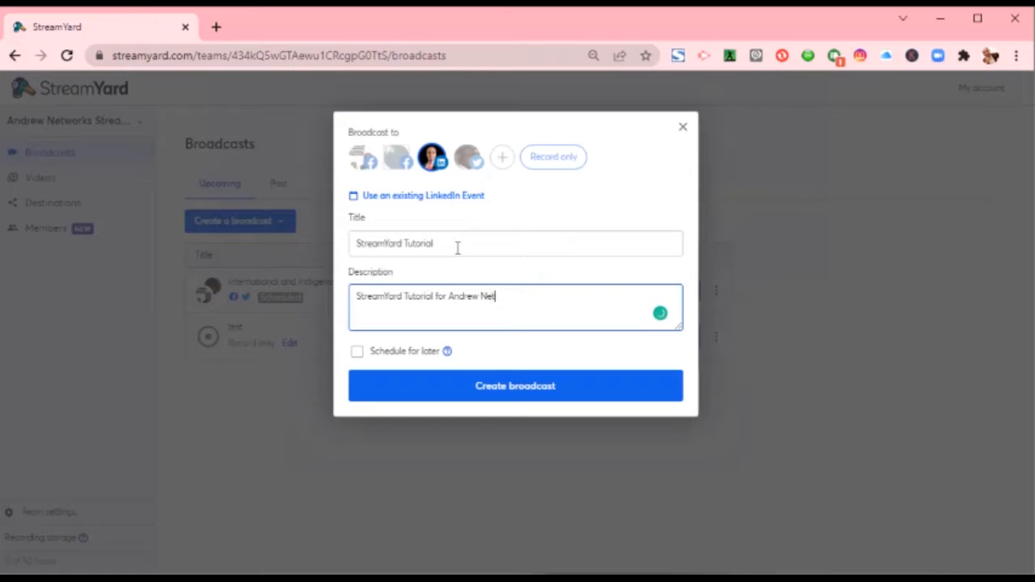
{"action": "type", "text": "for Andrew Networks"}
{"action": "left_click", "coordinate": [522, 380]}
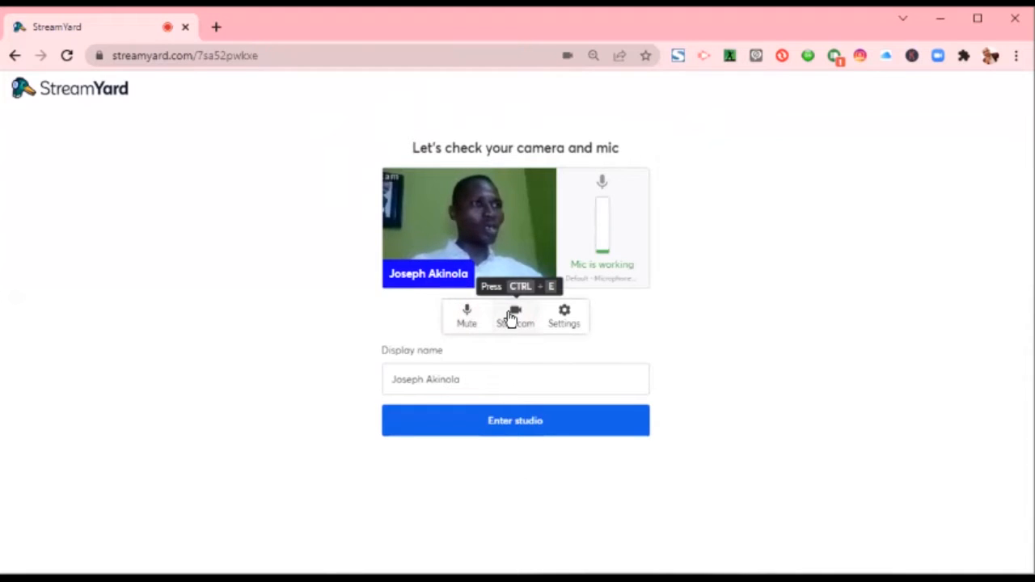
Enter the studio with the existing display name and add the host's camera feed to the stream.
{"action": "left_click", "coordinate": [489, 378]}
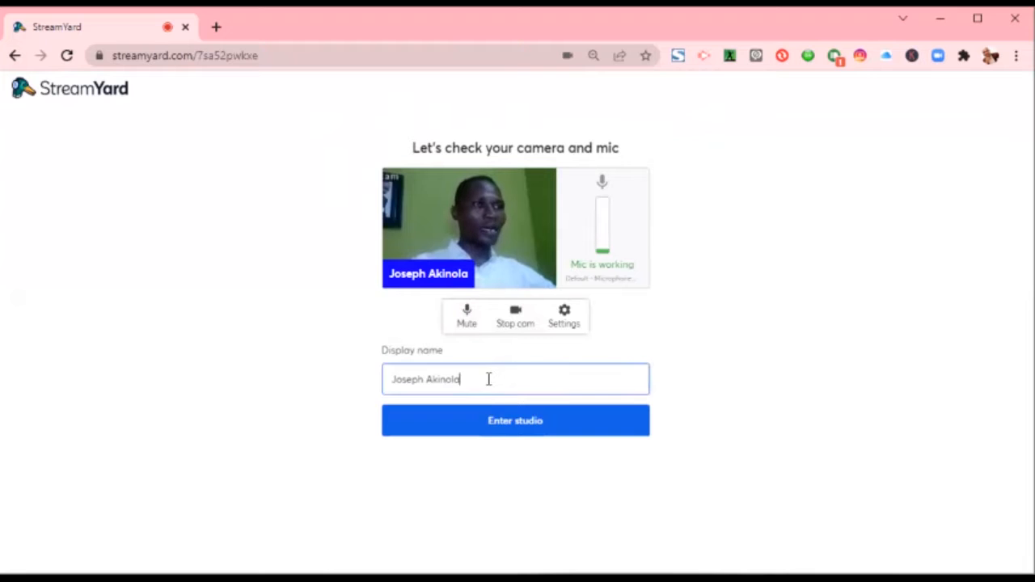
{"action": "left_click", "coordinate": [533, 427]}
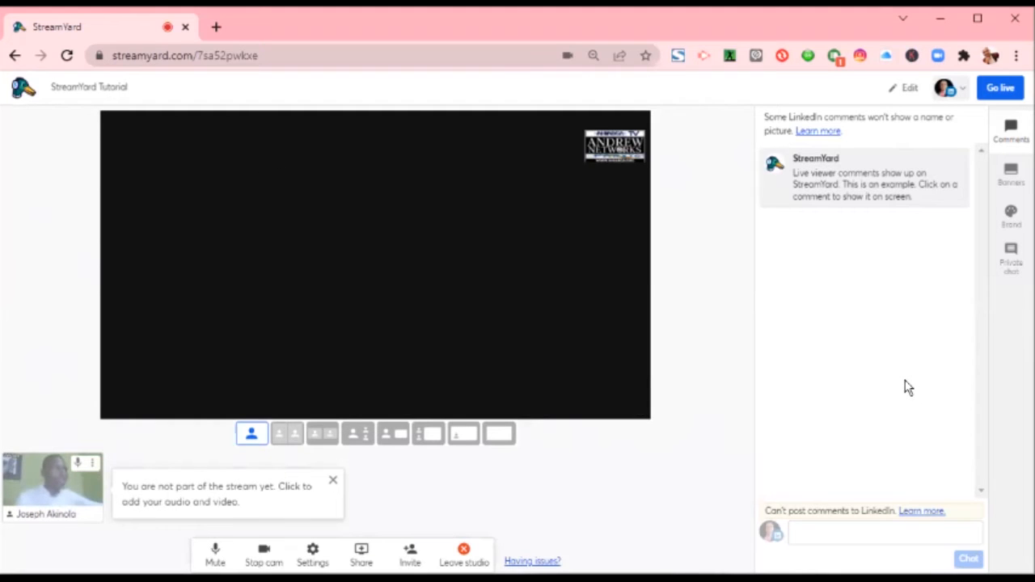
{"action": "left_click", "coordinate": [76, 473]}
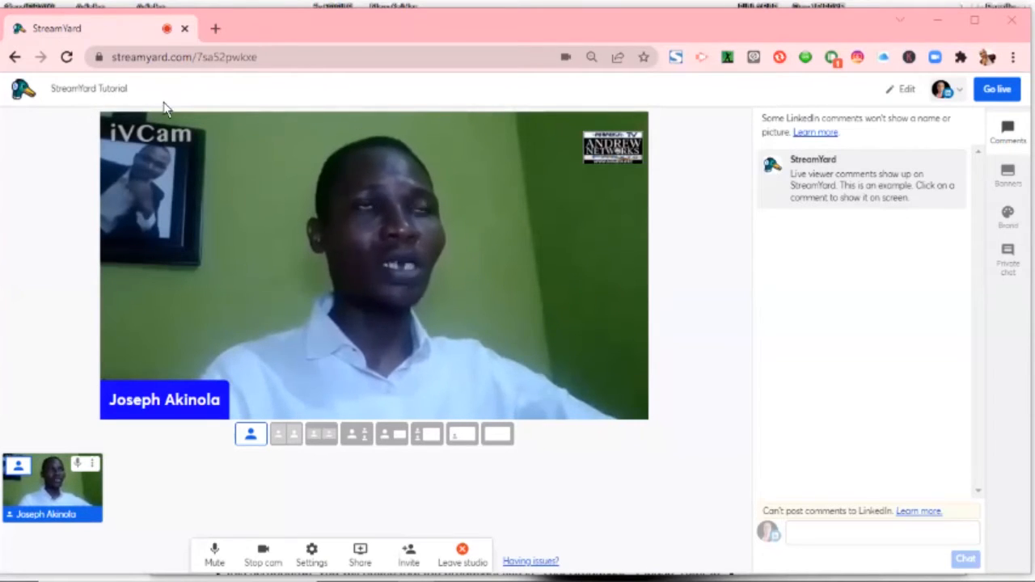
{"action": "left_click_drag", "start_coordinate": [130, 89], "coordinate": [59, 87]}
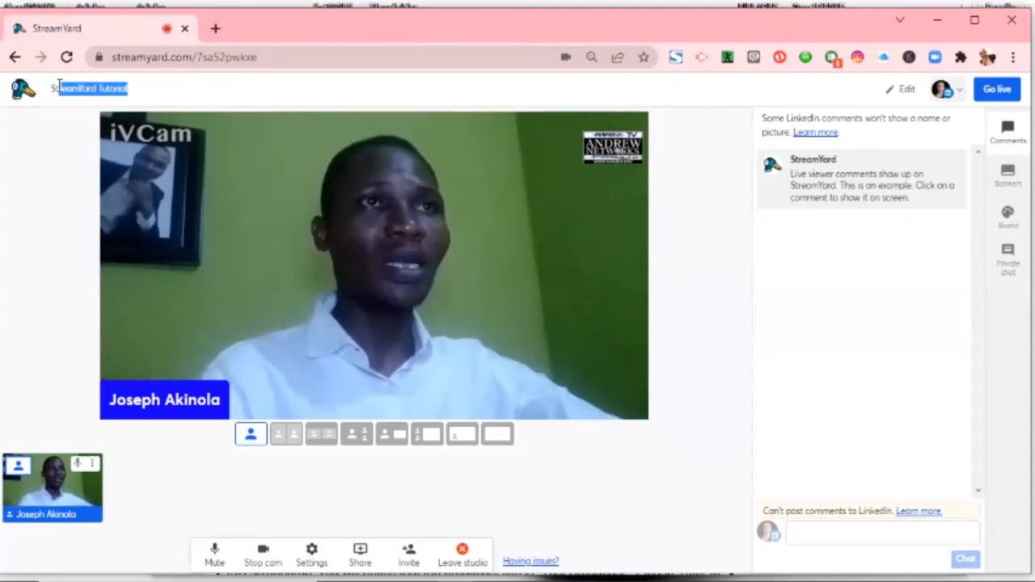
{"action": "double_click", "coordinate": [58, 86]}
{"action": "left_click", "coordinate": [25, 143]}
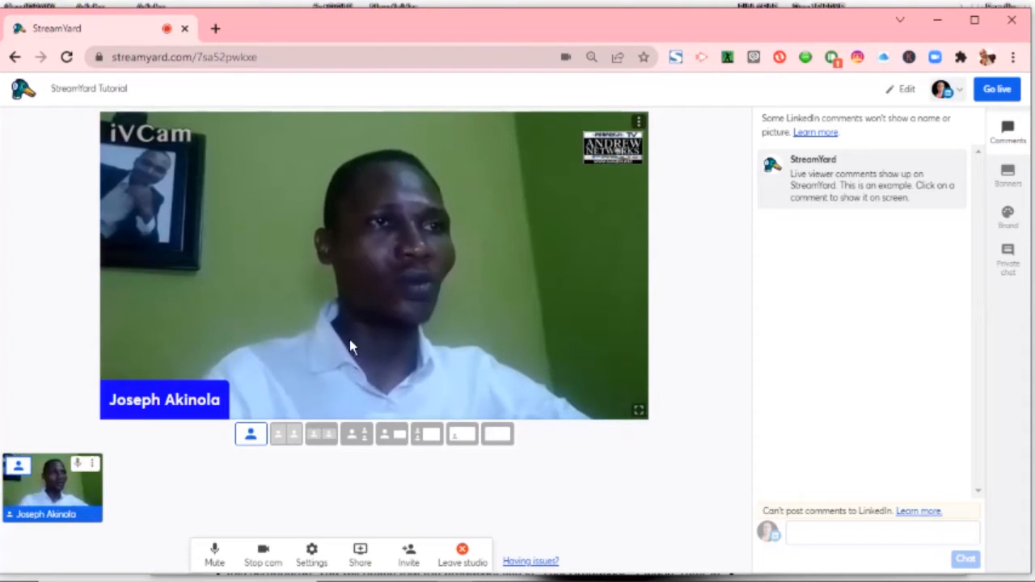
Remove the host's camera feed from the stream and add it back.
{"action": "mouse_move", "coordinate": [50, 507]}
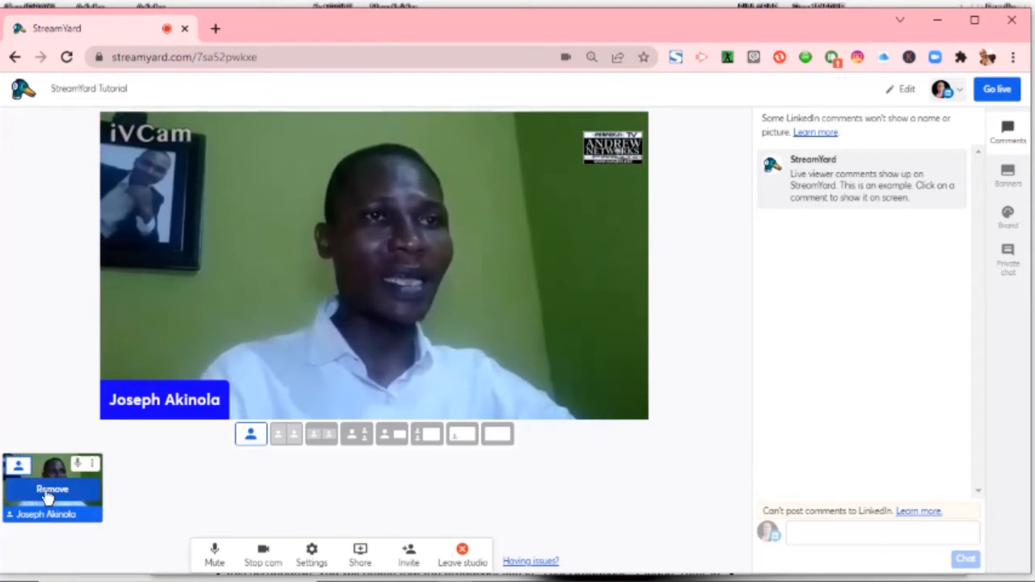
{"action": "left_click", "coordinate": [51, 490]}
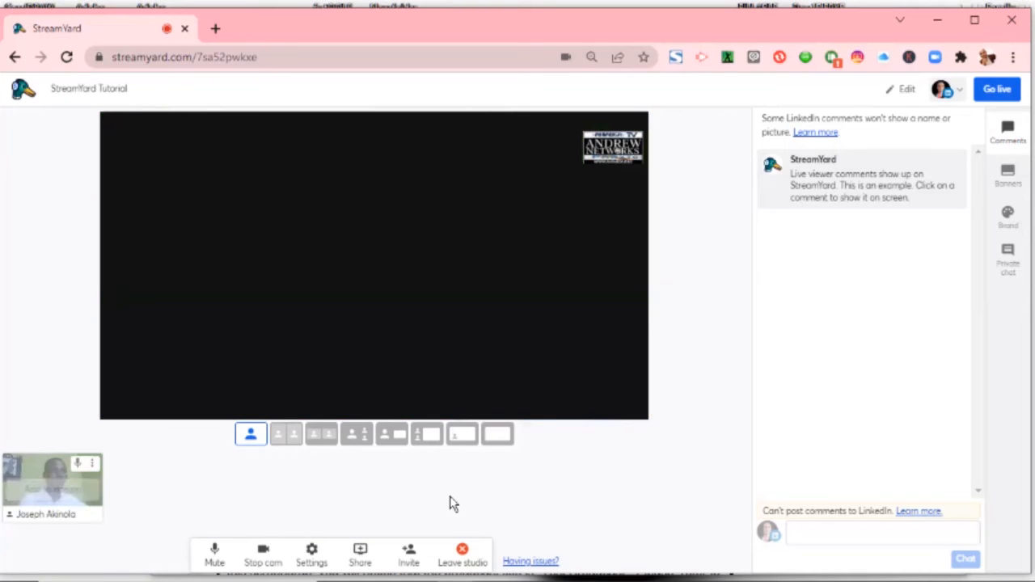
{"action": "left_click", "coordinate": [50, 492]}
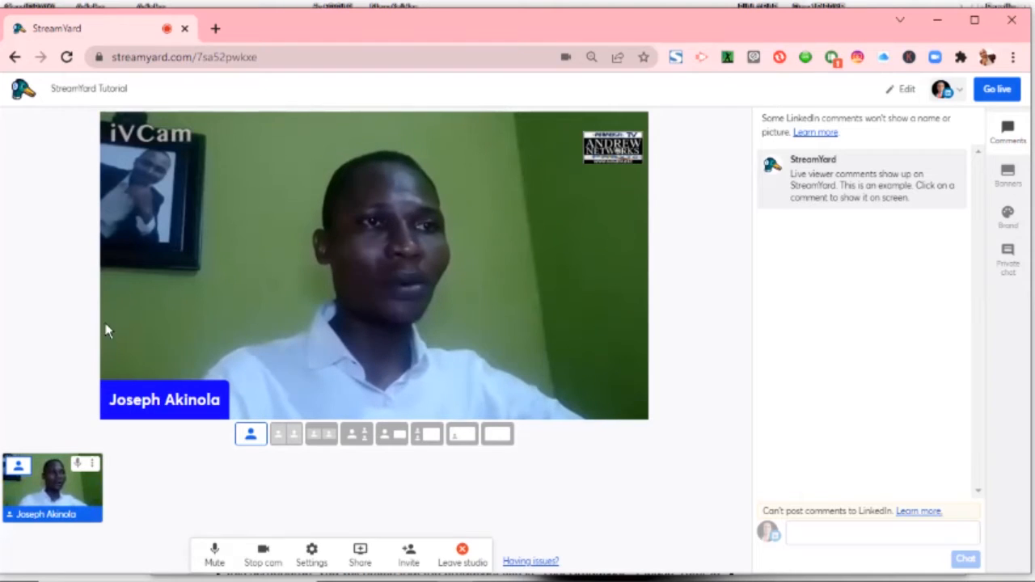
Mute and unmute the host's microphone, and turn the camera off and on again.
{"action": "left_click", "coordinate": [215, 557]}
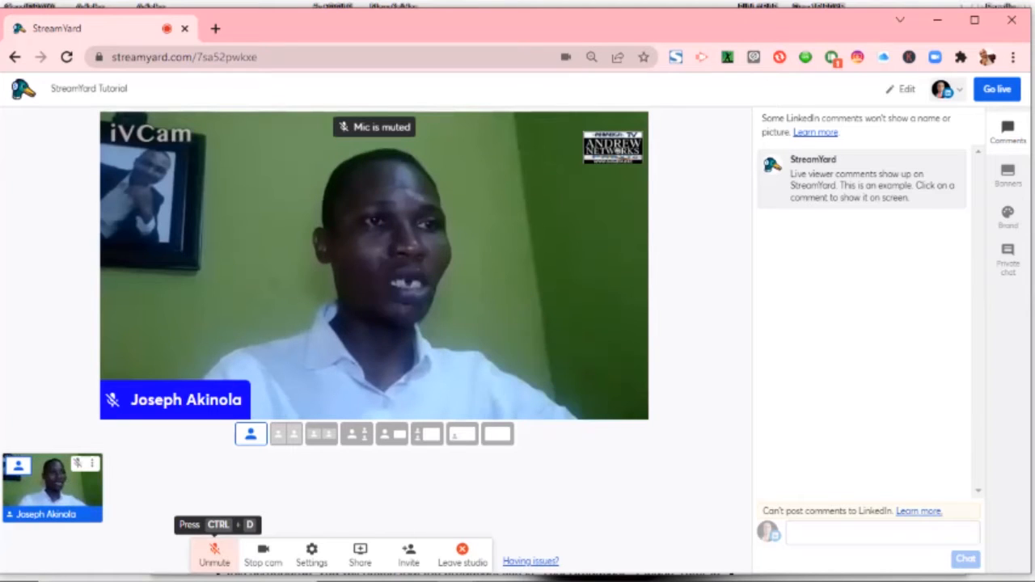
{"action": "left_click", "coordinate": [215, 558]}
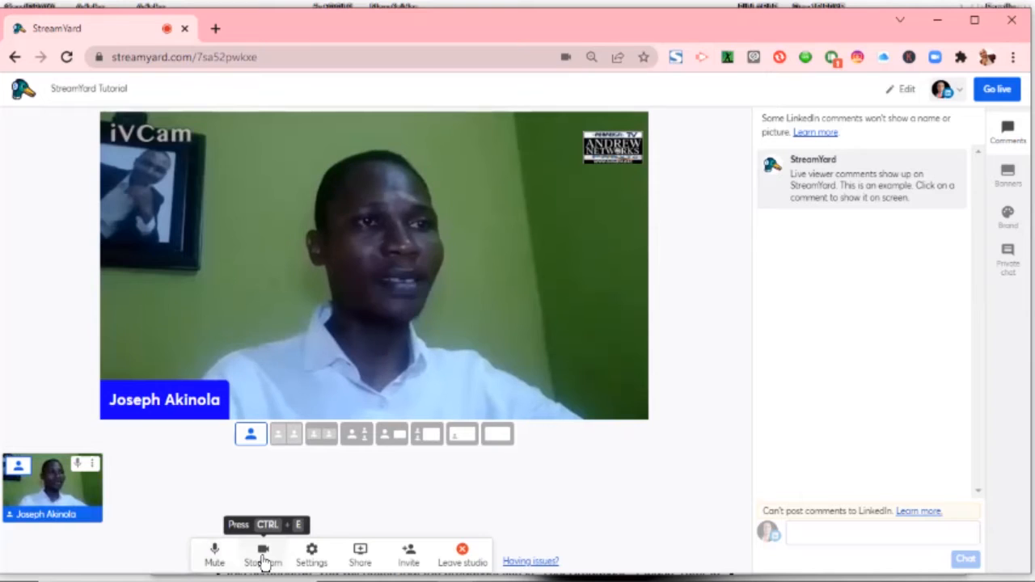
{"action": "left_click", "coordinate": [263, 553]}
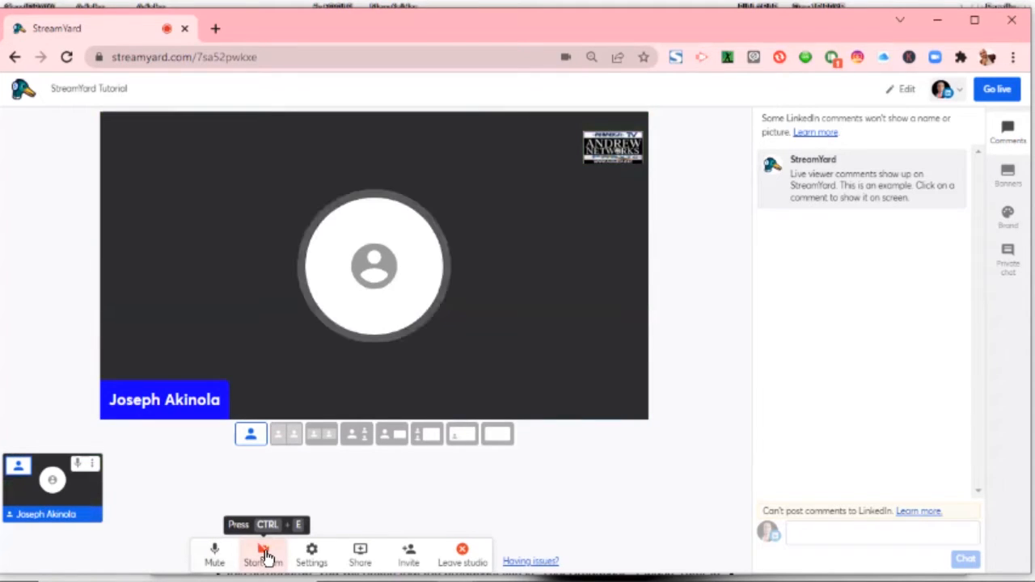
{"action": "left_click", "coordinate": [265, 555]}
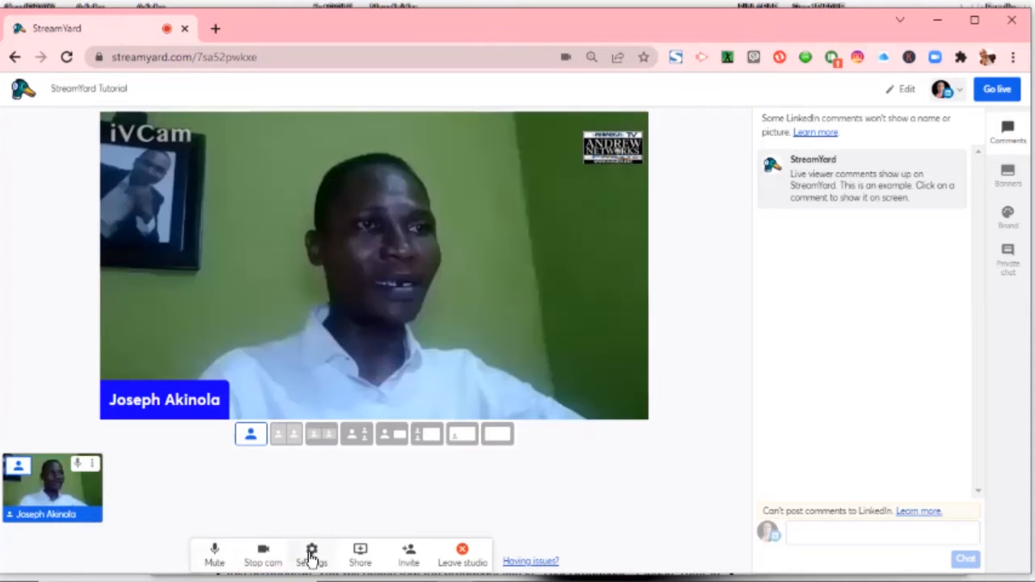
Examine the studio settings and the sources offered for sharing slides.
{"action": "left_click", "coordinate": [312, 556]}
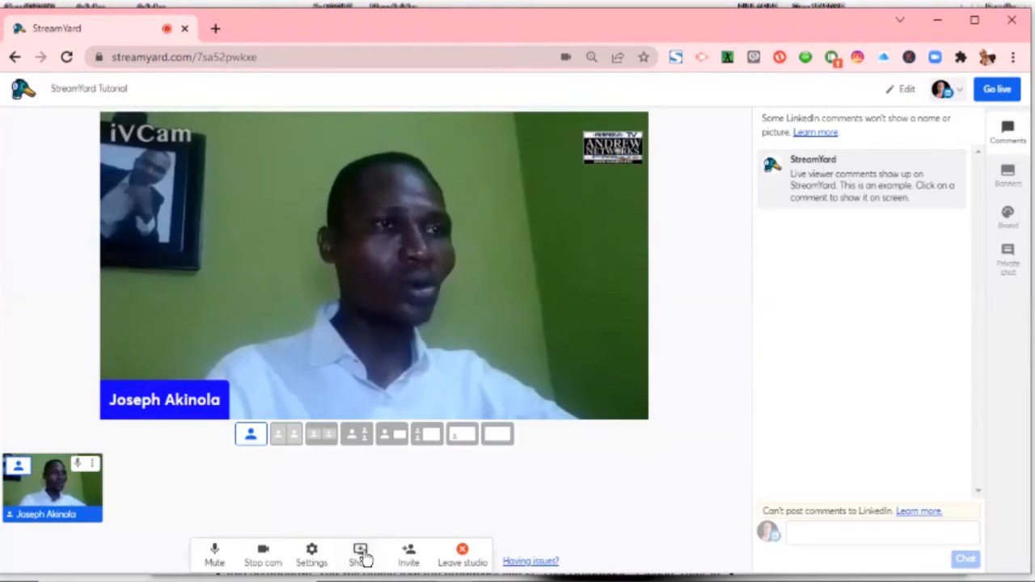
{"action": "left_click", "coordinate": [361, 553]}
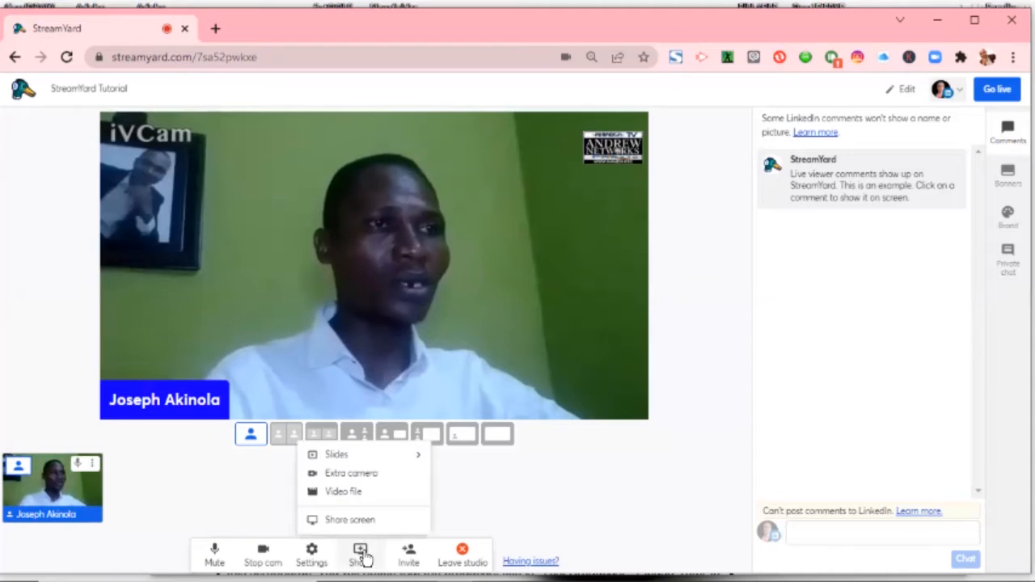
{"action": "left_click", "coordinate": [358, 459]}
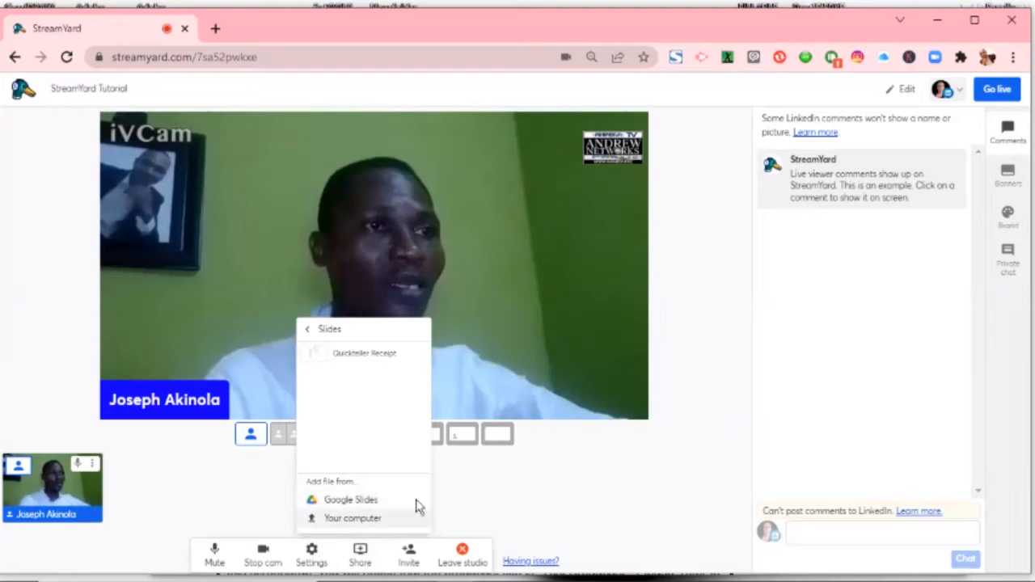
Begin a screen share and look through the entire-screen and Chrome-tab sources it offers.
{"action": "left_click", "coordinate": [361, 553]}
{"action": "left_click", "coordinate": [363, 522]}
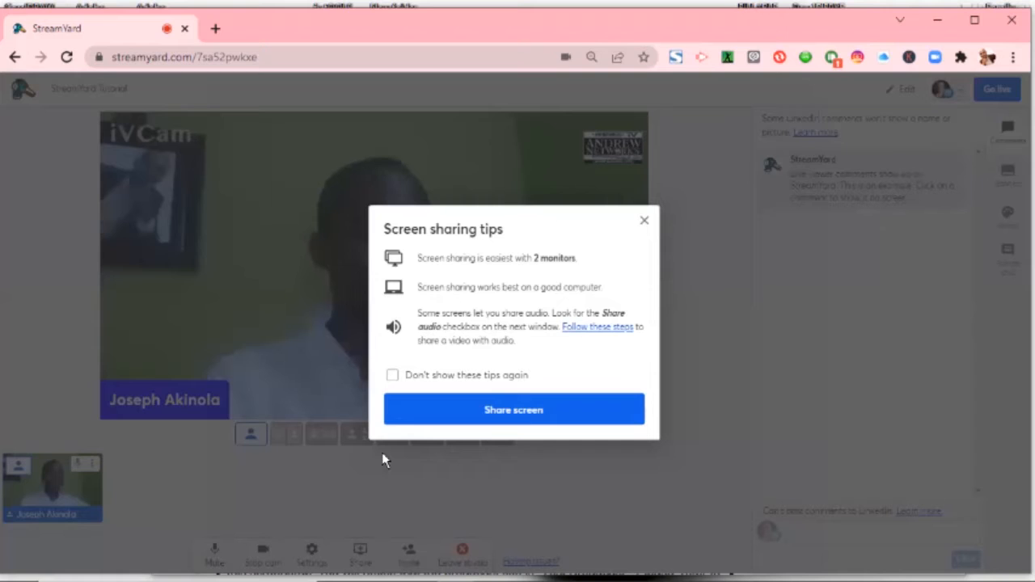
{"action": "left_click", "coordinate": [515, 414]}
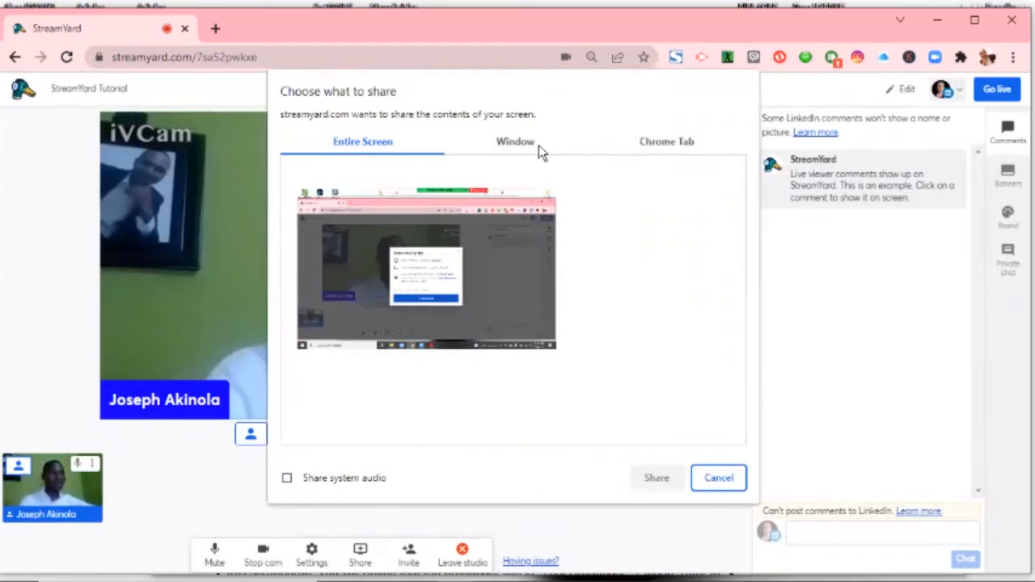
{"action": "left_click", "coordinate": [519, 145]}
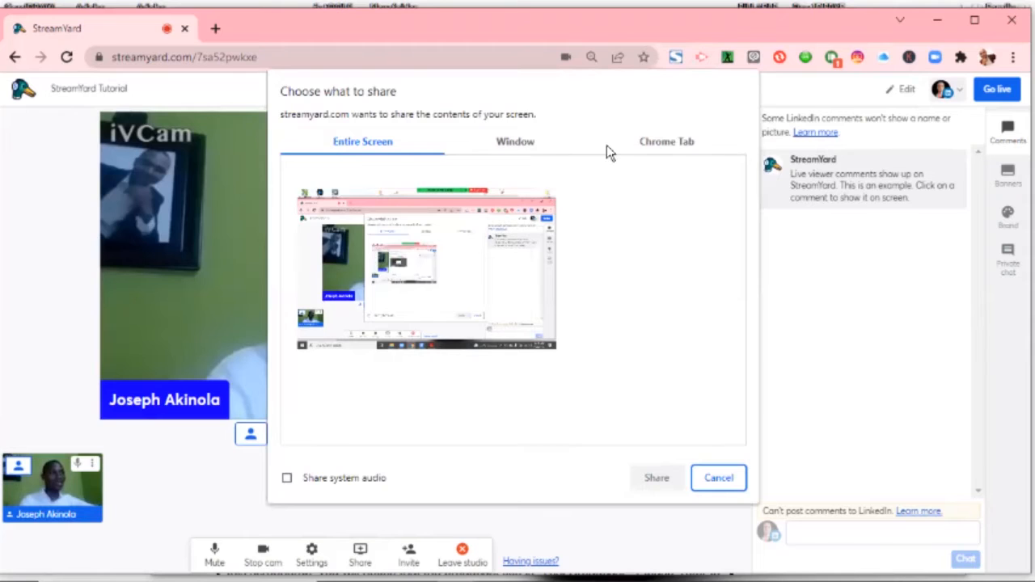
{"action": "left_click", "coordinate": [666, 143]}
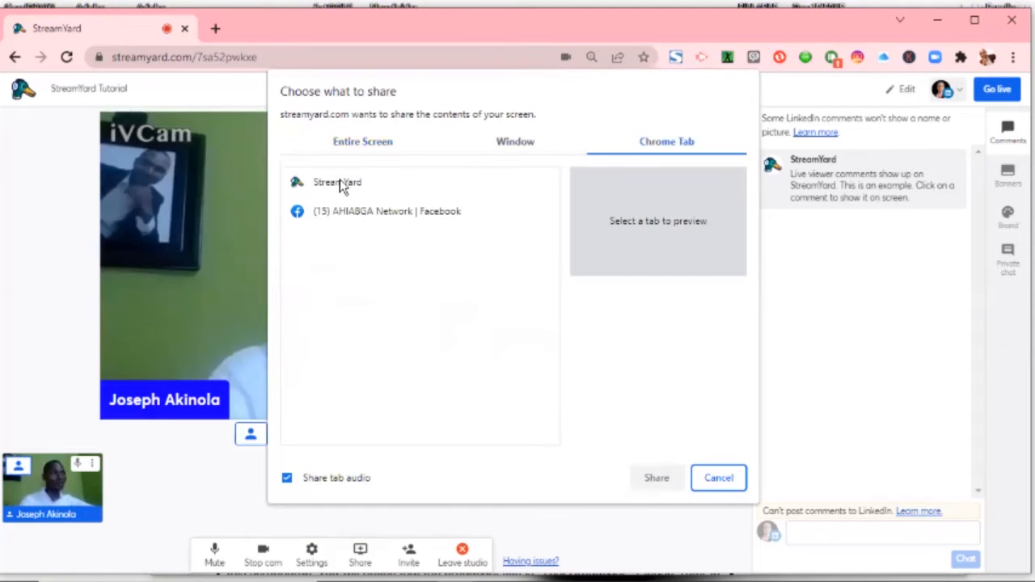
{"action": "left_click", "coordinate": [372, 147]}
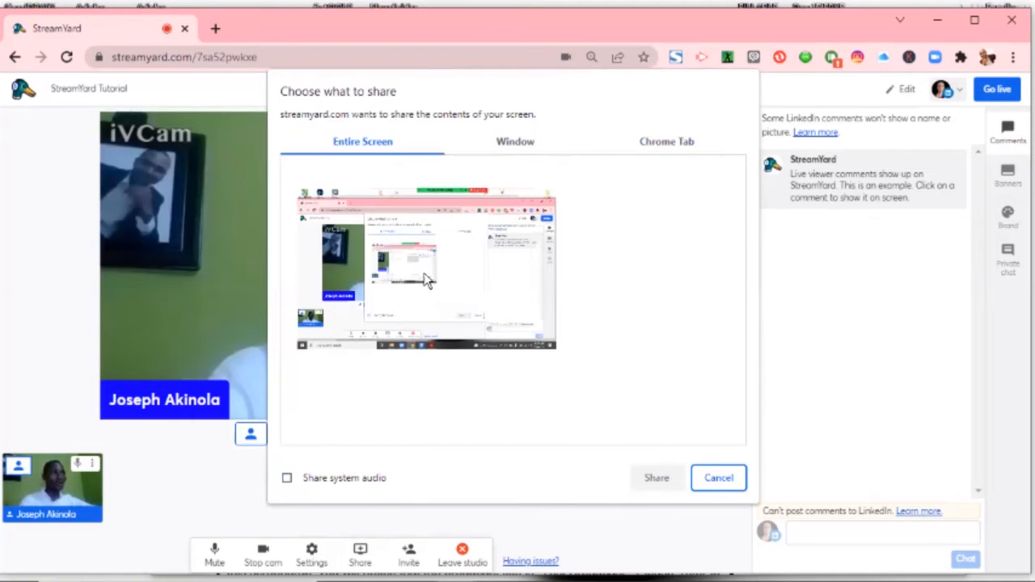
Choose the StreamYard Google Chrome window as the sharing source and share it.
{"action": "left_click", "coordinate": [511, 144]}
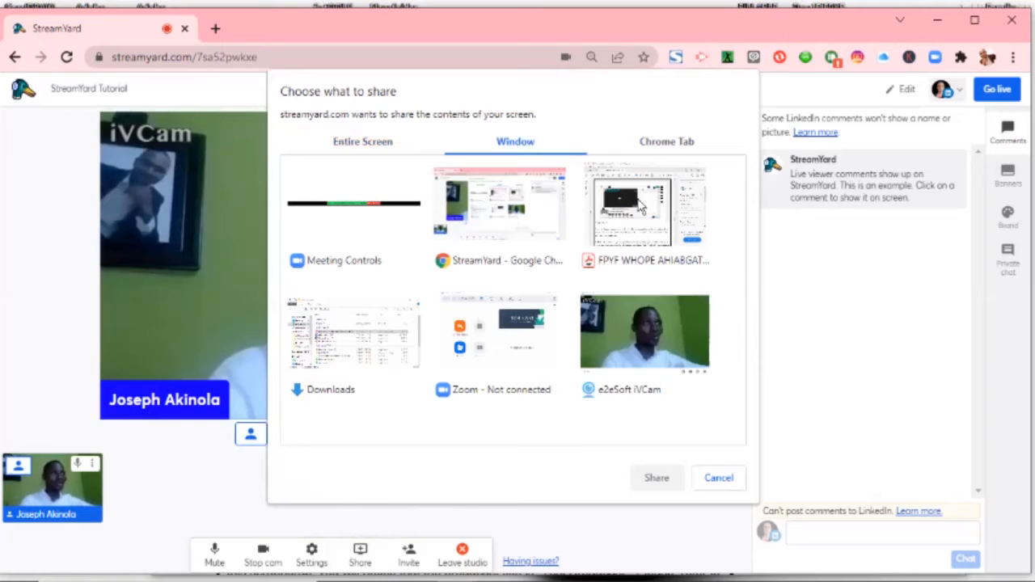
{"action": "left_click", "coordinate": [499, 212]}
{"action": "left_click", "coordinate": [649, 235]}
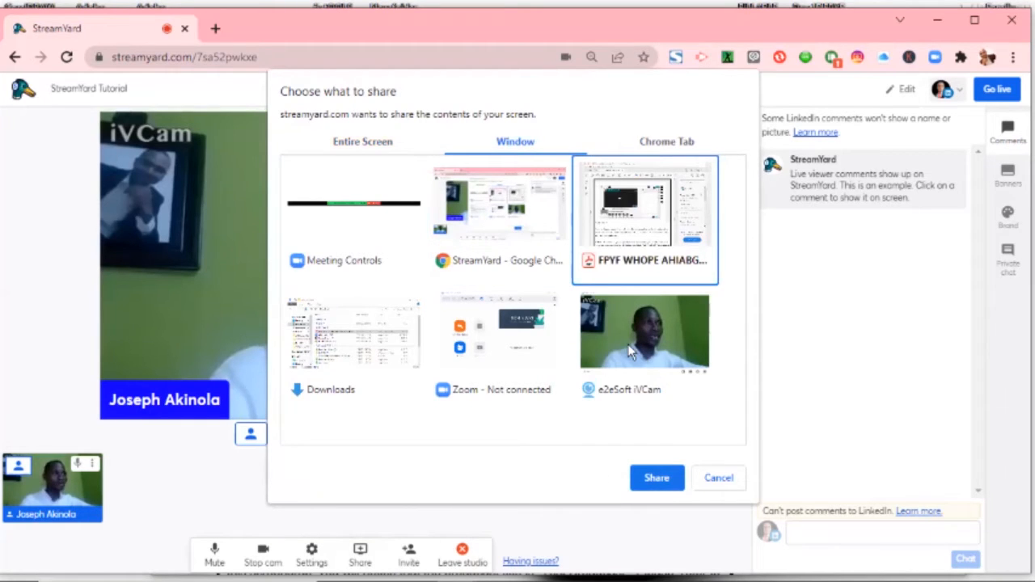
{"action": "left_click", "coordinate": [538, 218]}
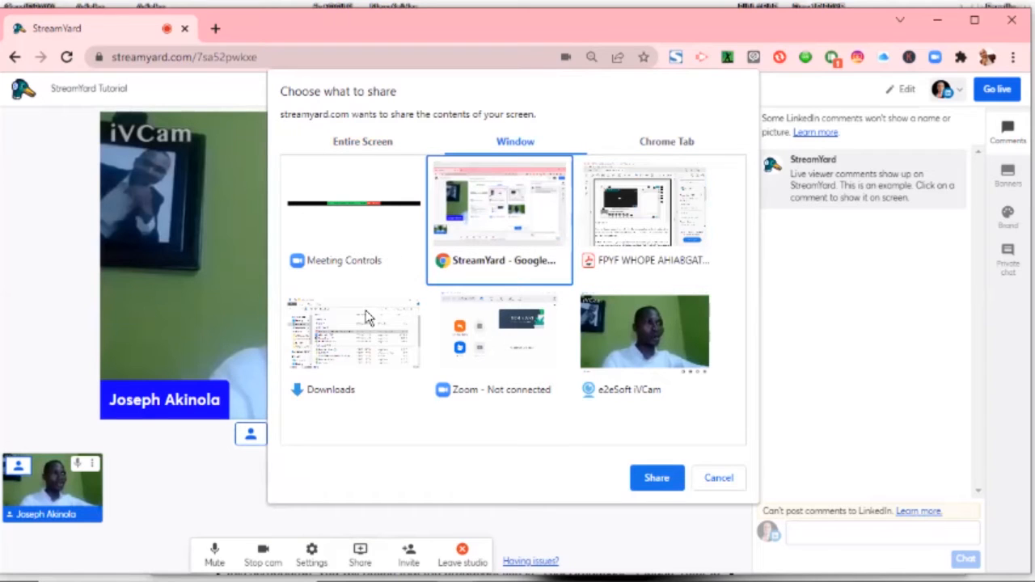
{"action": "left_click", "coordinate": [657, 478]}
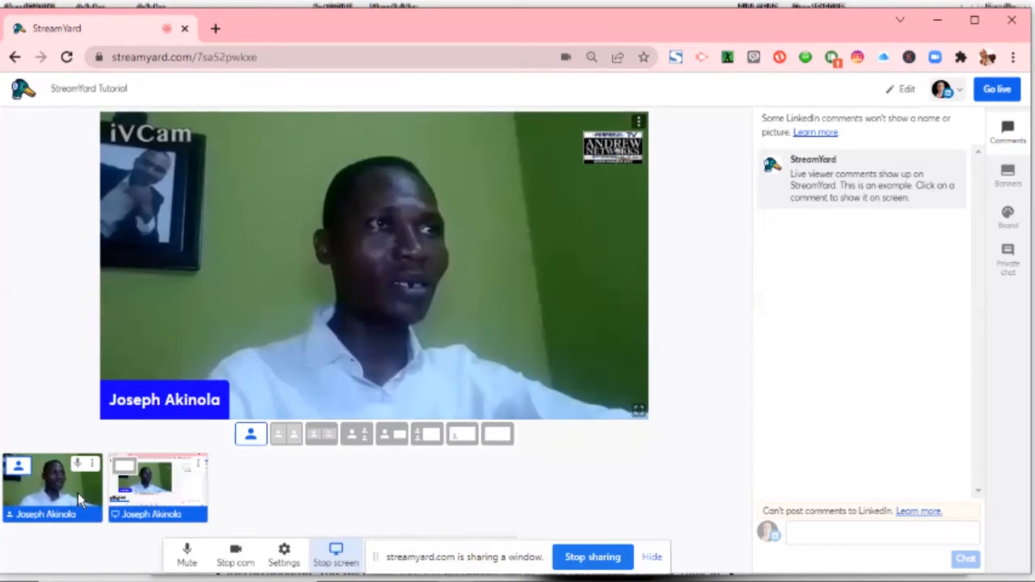
Add the shared window to the stream and switch the stage between the picture-in-picture layout and a host-focused layout.
{"action": "left_click", "coordinate": [150, 493]}
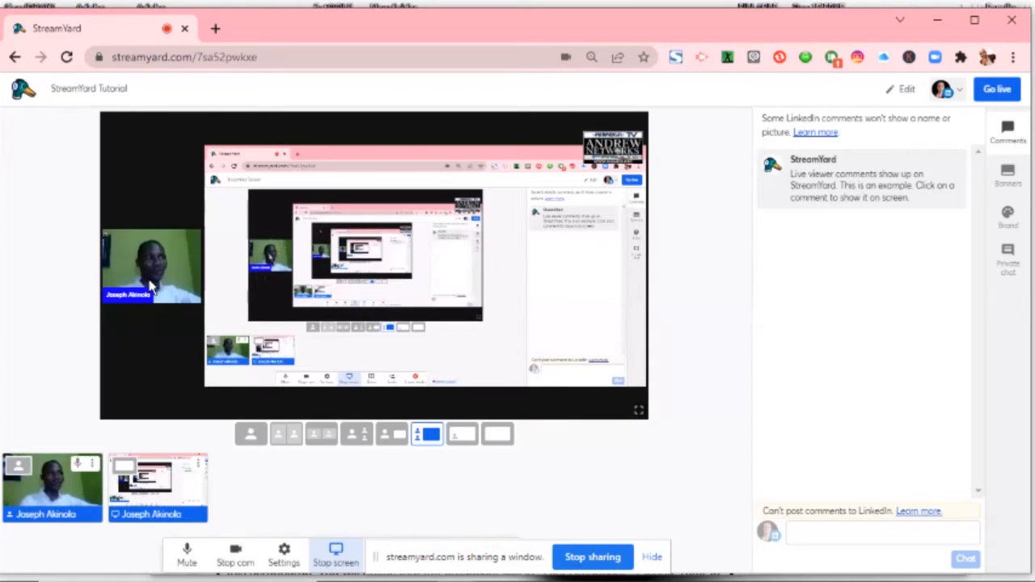
{"action": "mouse_move", "coordinate": [150, 287]}
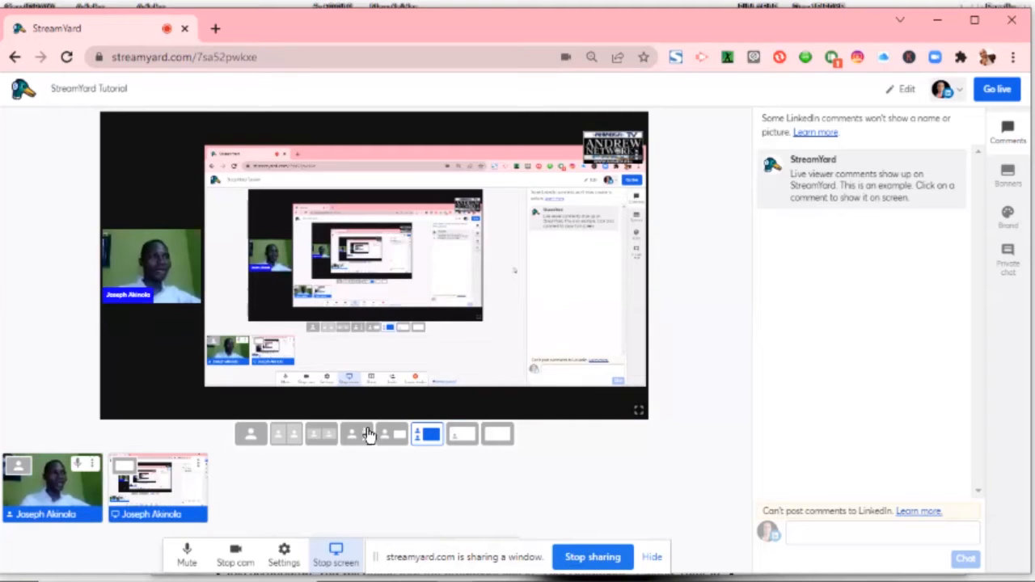
{"action": "left_click", "coordinate": [466, 439]}
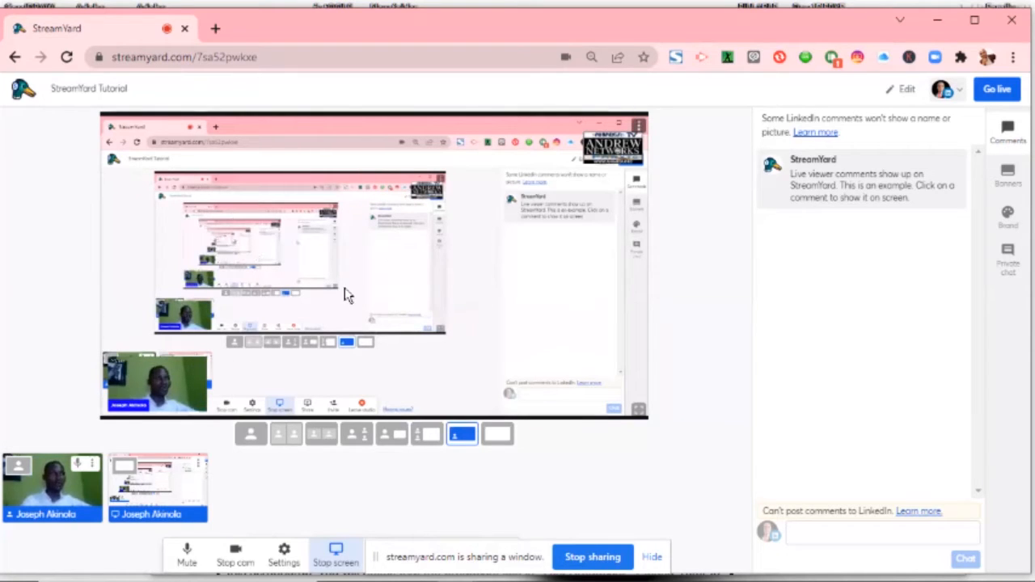
{"action": "left_click", "coordinate": [394, 442]}
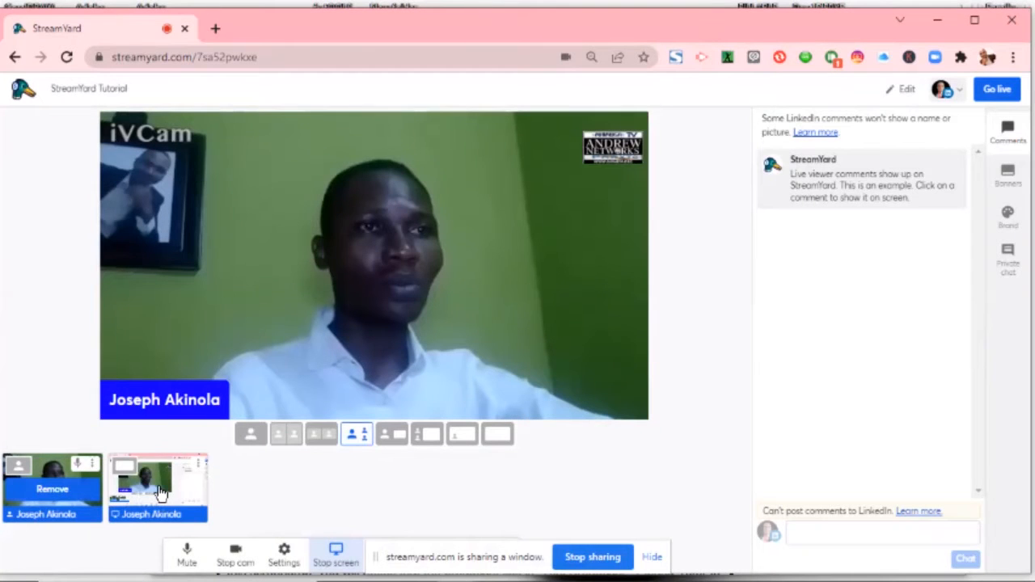
End the shared window source and copy the guest invitation link for the broadcast studio to the clipboard.
{"action": "left_click", "coordinate": [155, 491]}
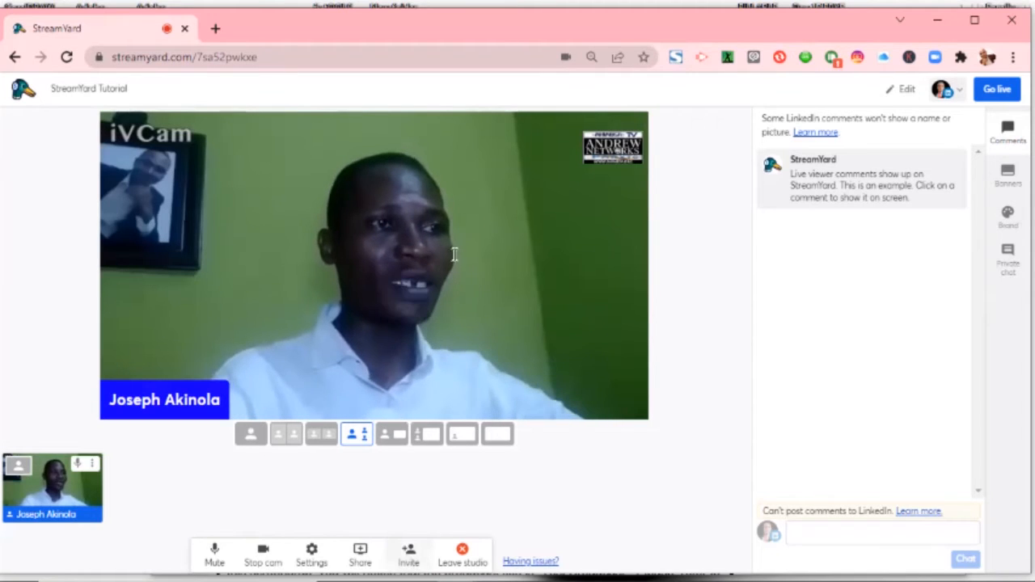
{"action": "left_click", "coordinate": [408, 556]}
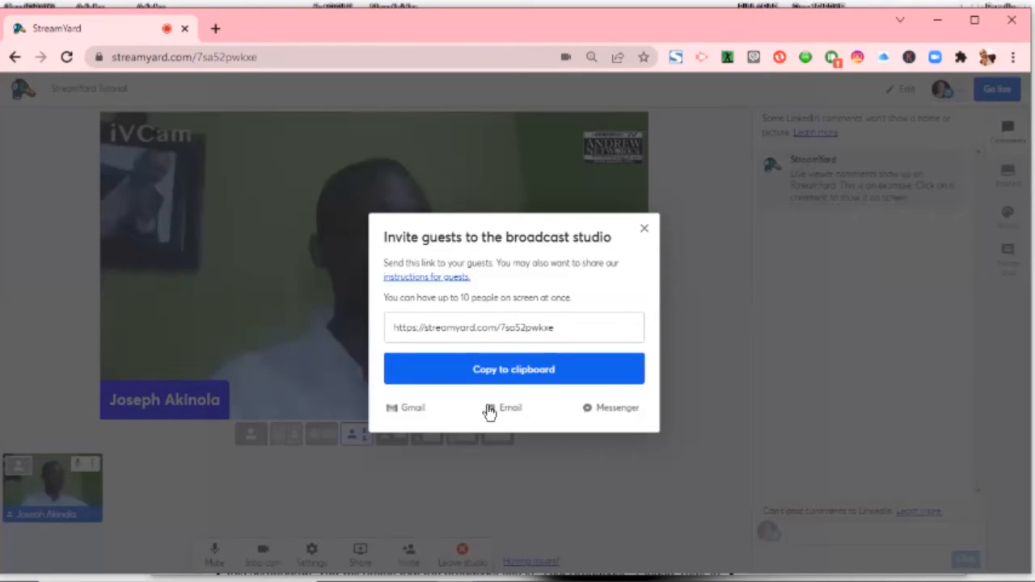
{"action": "left_click", "coordinate": [513, 372]}
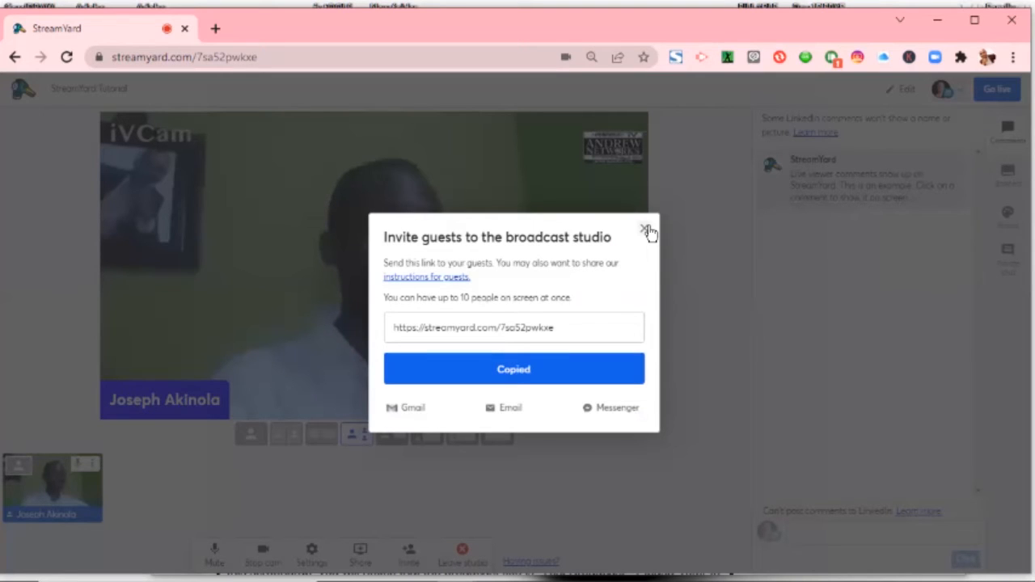
{"action": "left_click", "coordinate": [647, 231]}
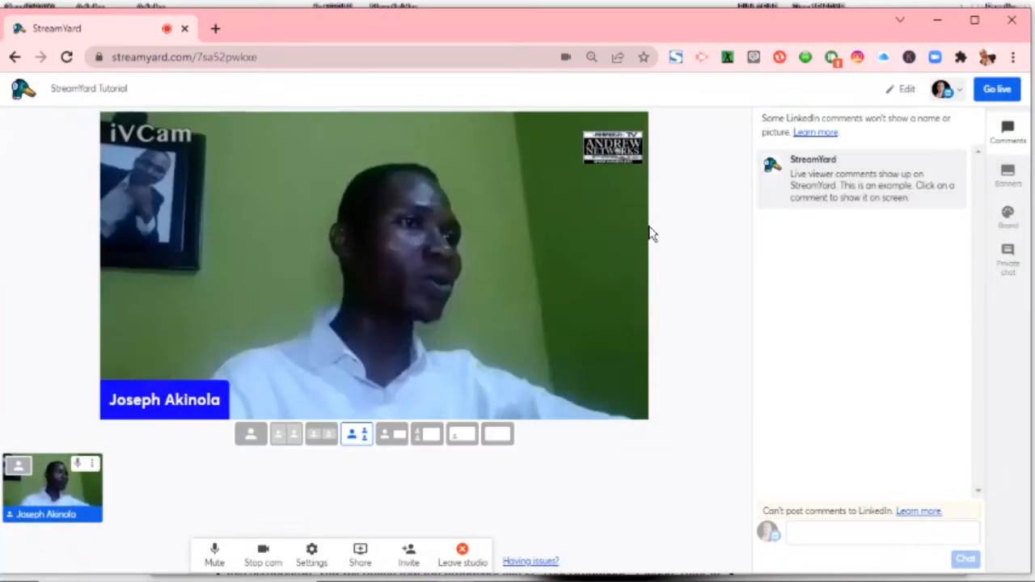
Leave the studio, re-enter the StreamYard Tutorial broadcast's studio and add the host camera to the stream.
{"action": "left_click", "coordinate": [465, 555]}
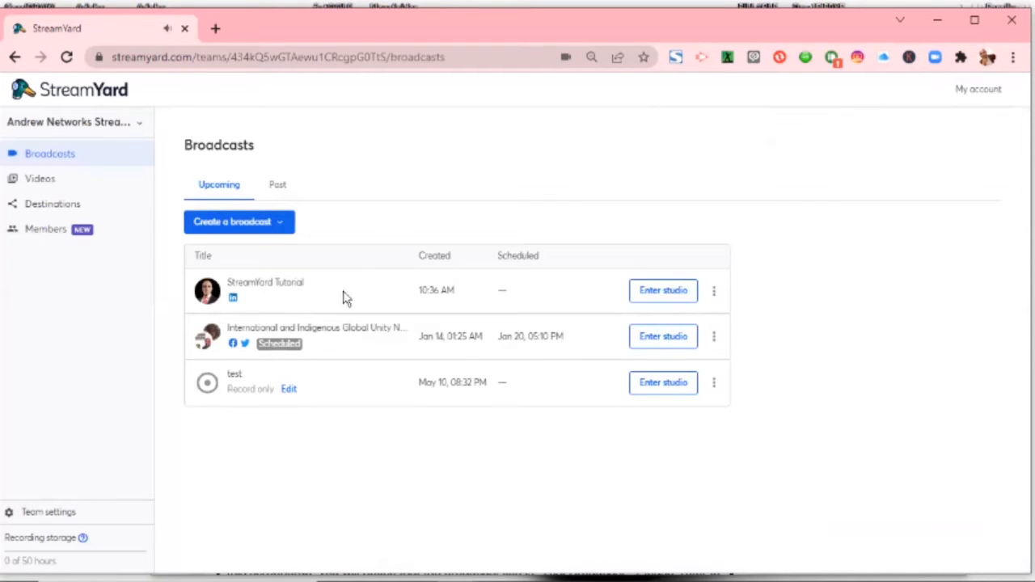
{"action": "left_click", "coordinate": [653, 294]}
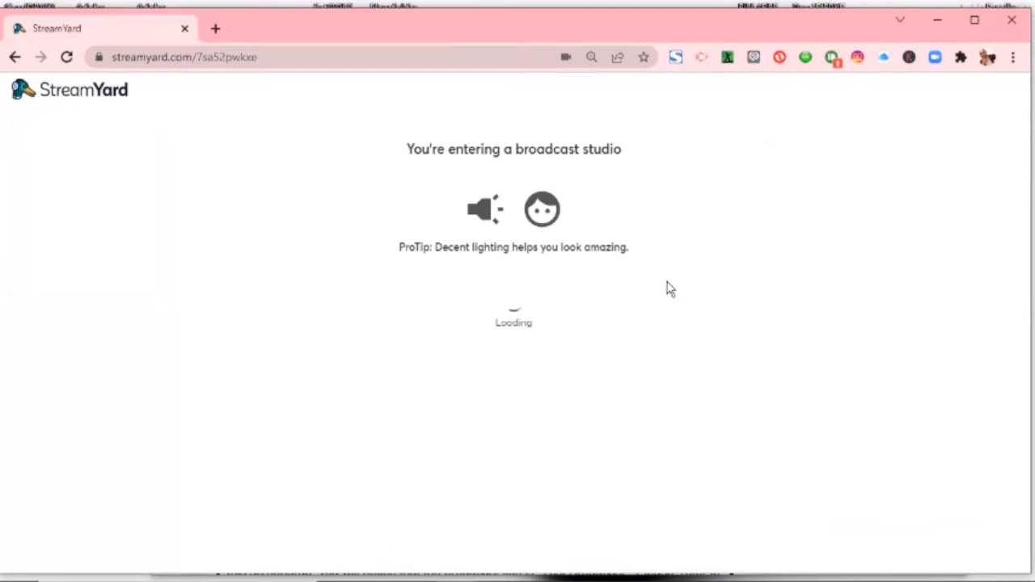
{"action": "left_click", "coordinate": [495, 419]}
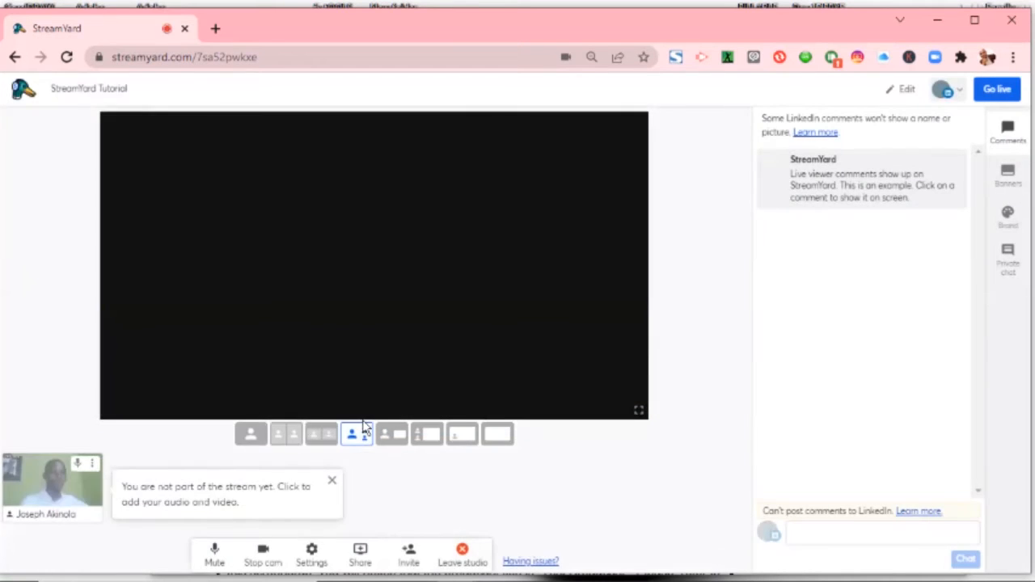
{"action": "left_click", "coordinate": [21, 495]}
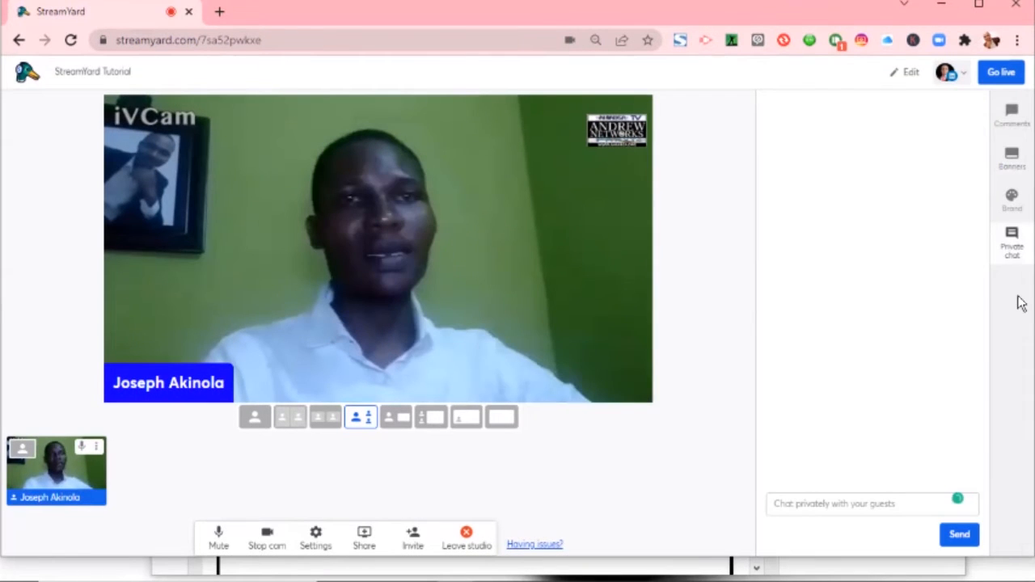
Look at the private chat with guests and place the cursor in its message field.
{"action": "left_click", "coordinate": [817, 506]}
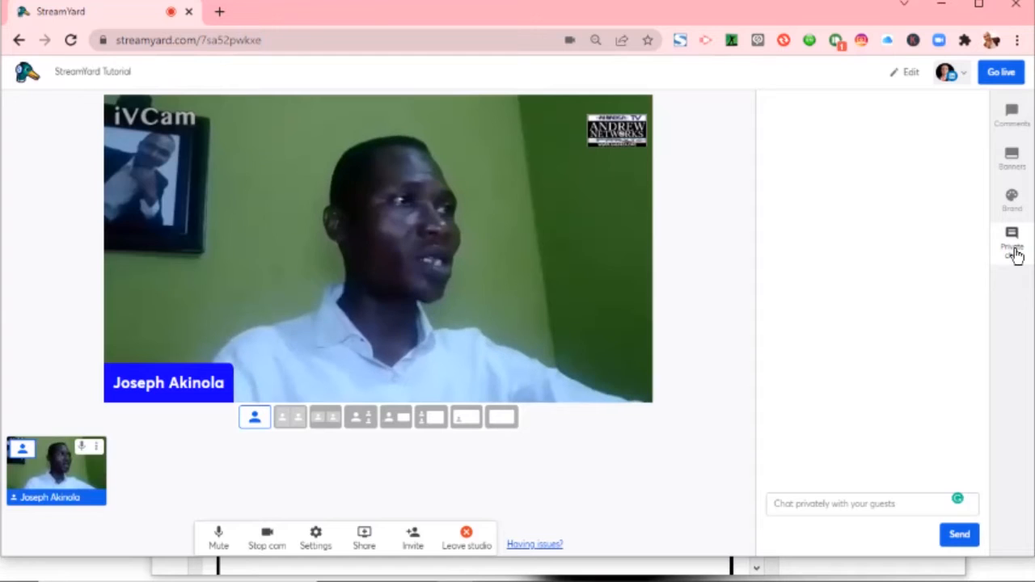
{"action": "left_click", "coordinate": [800, 503]}
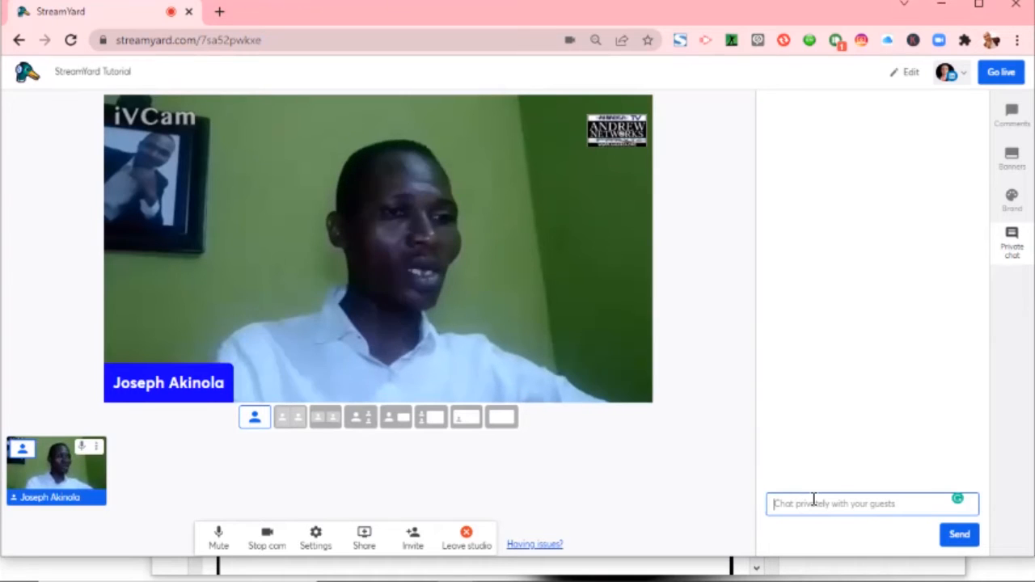
Set the brand color to the bright green #8cff00 in the Brand 1 settings.
{"action": "left_click", "coordinate": [1011, 202]}
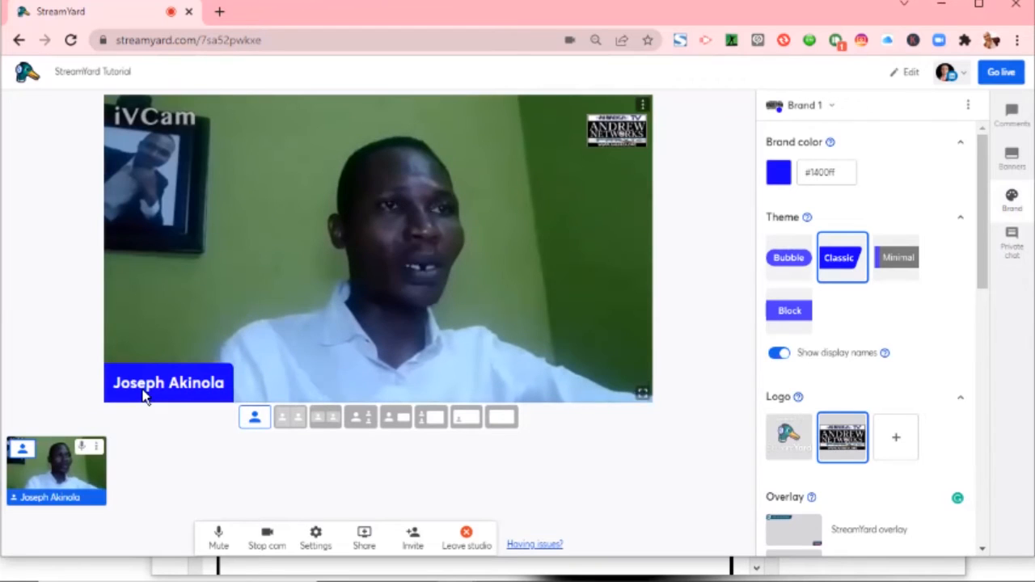
{"action": "left_click", "coordinate": [782, 182]}
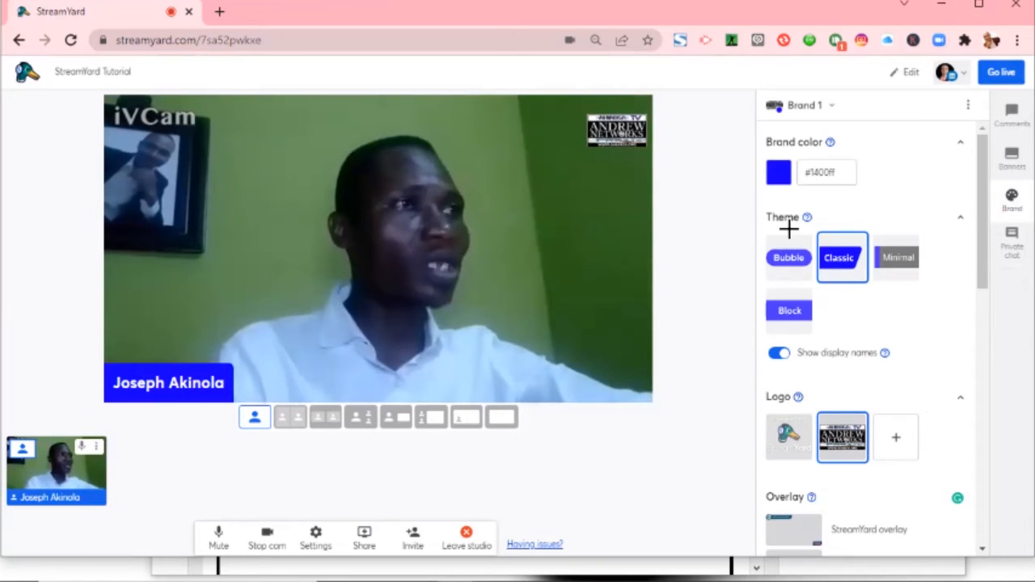
{"action": "left_click", "coordinate": [807, 162]}
{"action": "left_click", "coordinate": [787, 180]}
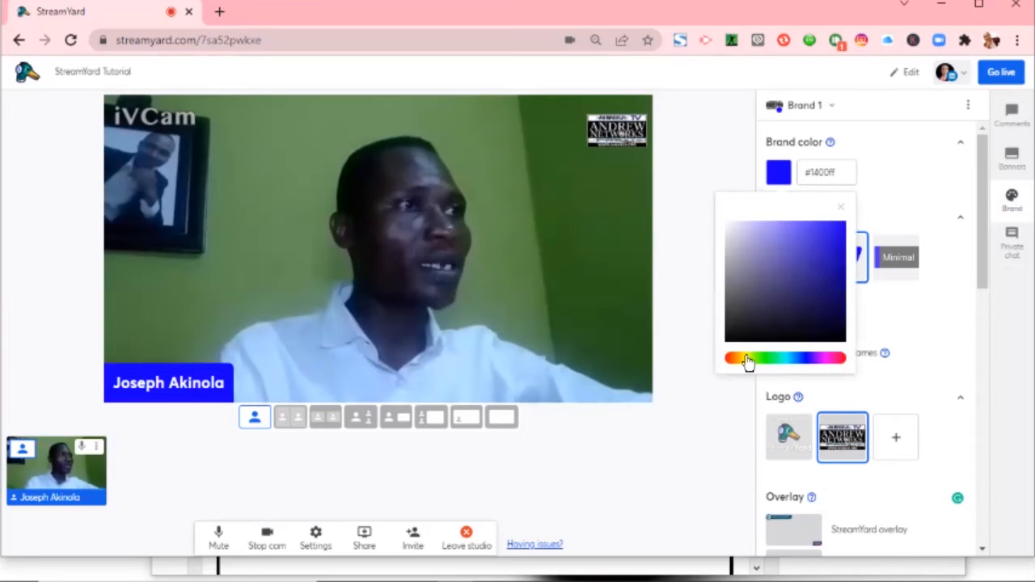
{"action": "left_click_drag", "start_coordinate": [728, 364], "coordinate": [755, 368]}
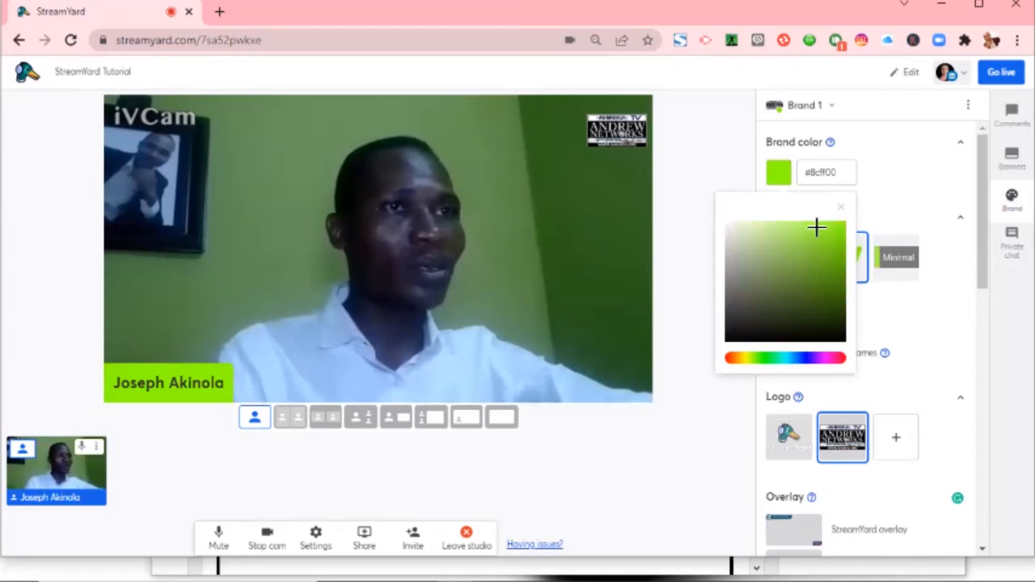
{"action": "left_click", "coordinate": [924, 188]}
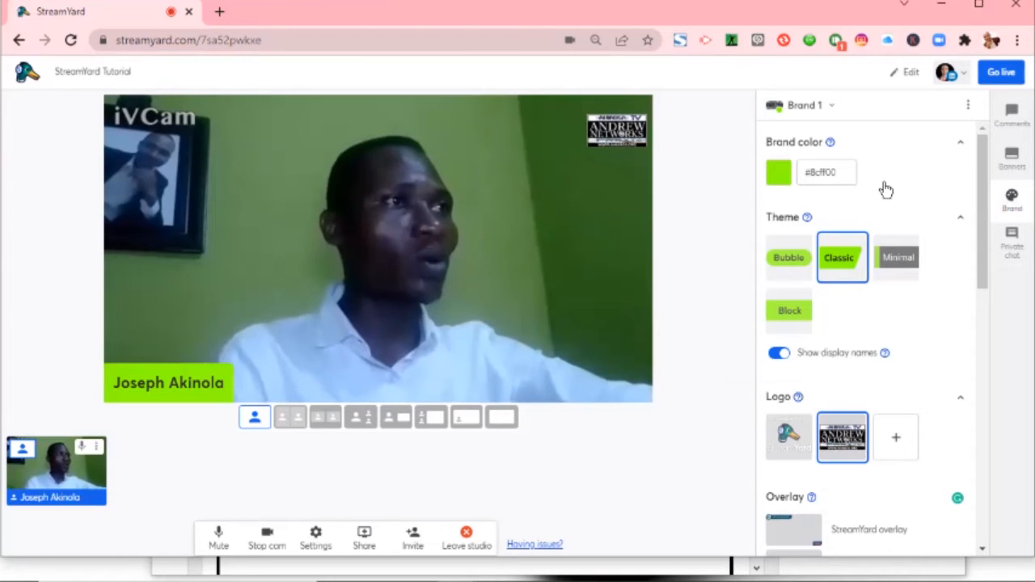
Preview the Bubble, Classic and Minimal themes for the display name and apply the Block theme.
{"action": "left_click", "coordinate": [796, 266]}
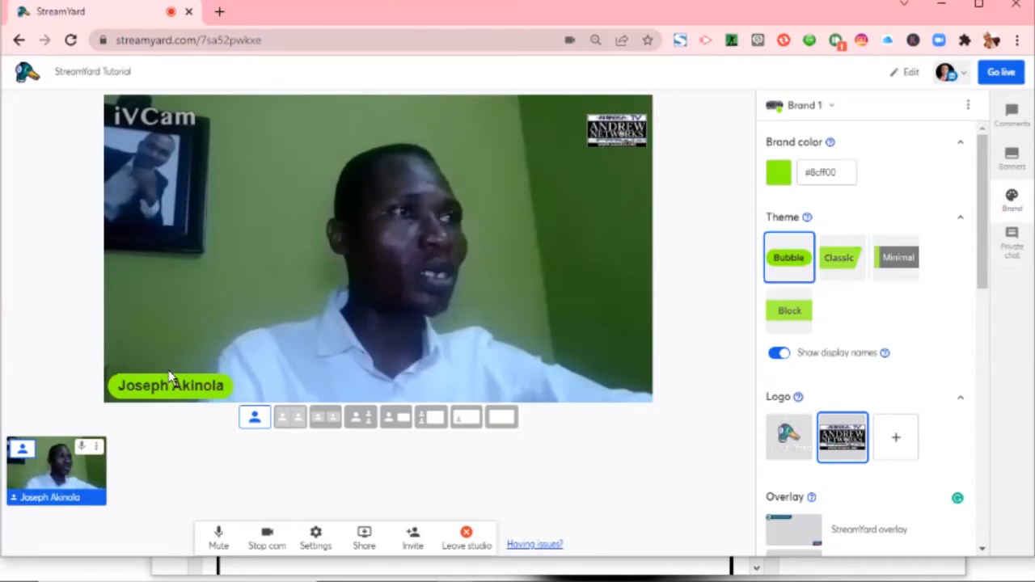
{"action": "left_click", "coordinate": [846, 265]}
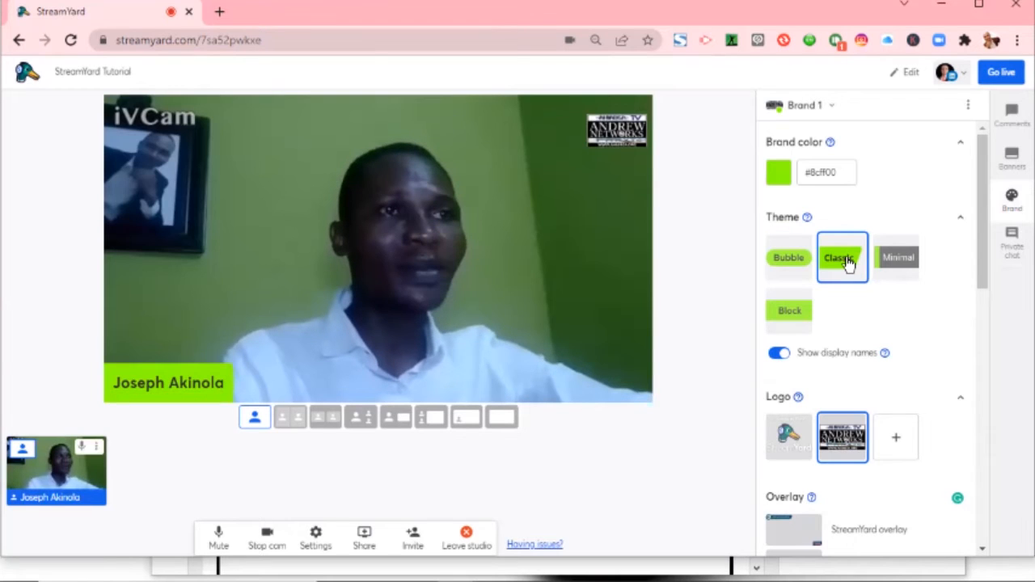
{"action": "left_click", "coordinate": [890, 266]}
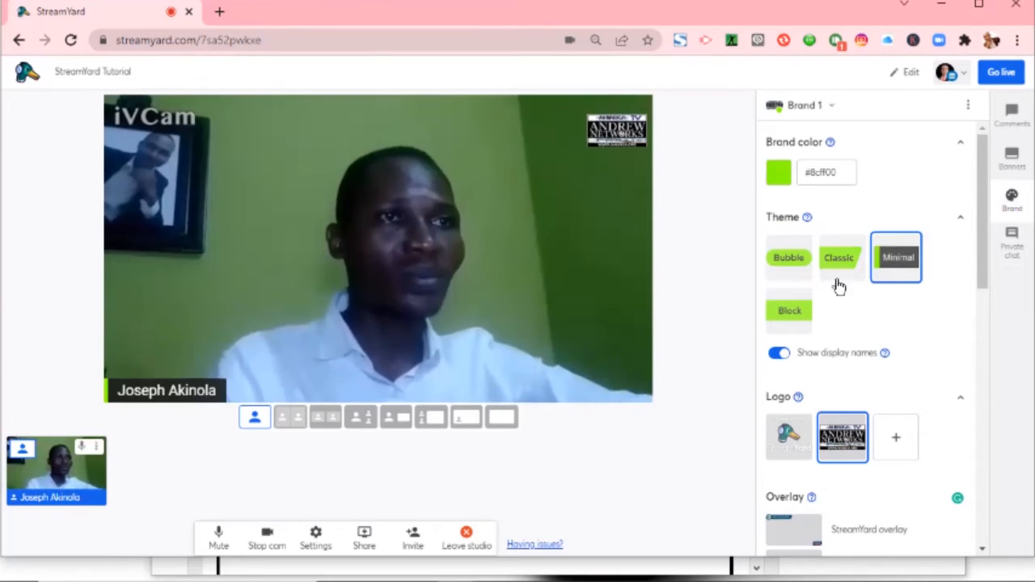
{"action": "left_click", "coordinate": [792, 317]}
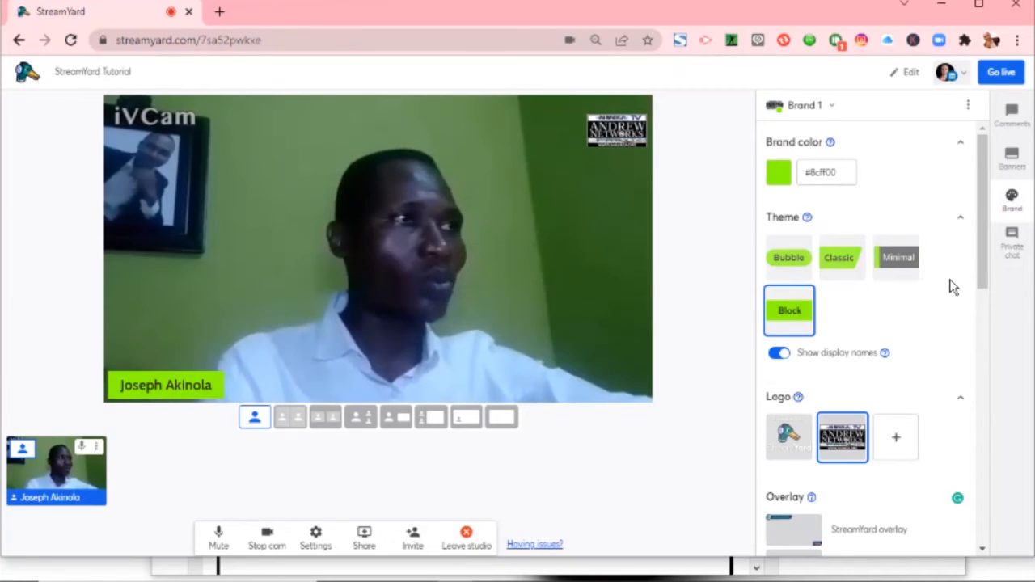
Open the file chooser for uploading a new logo and close it without choosing a file.
{"action": "scroll", "coordinate": [953, 287], "scroll_direction": "down", "scroll_amount": 1}
{"action": "scroll", "coordinate": [878, 261], "scroll_direction": "down", "scroll_amount": 1}
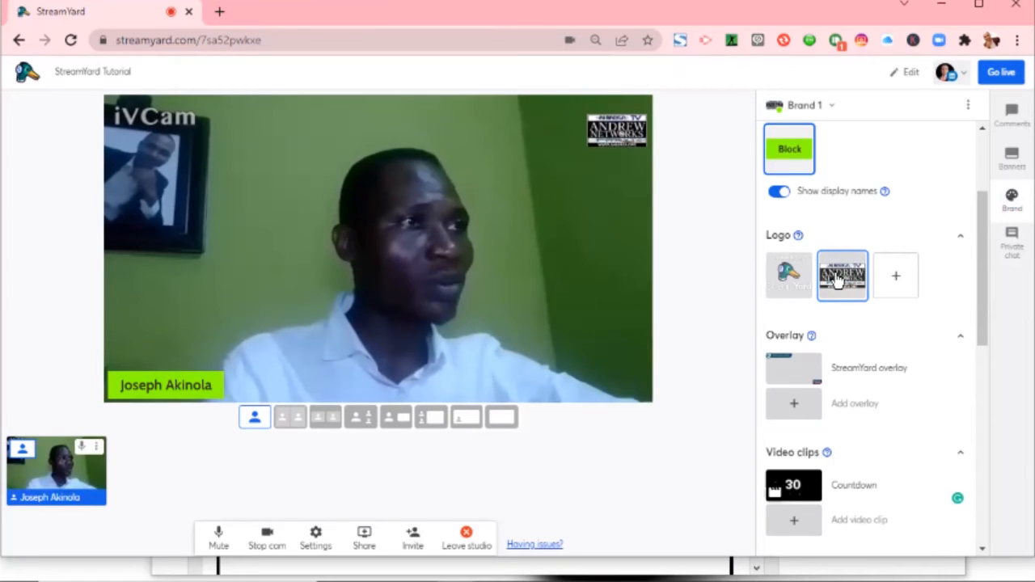
{"action": "left_click", "coordinate": [900, 280]}
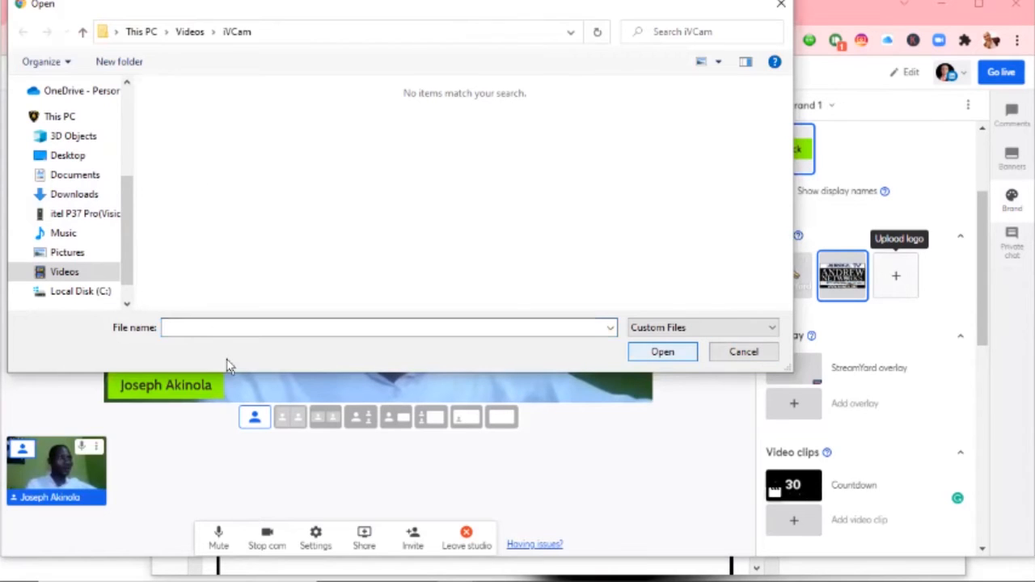
{"action": "left_click", "coordinate": [744, 351]}
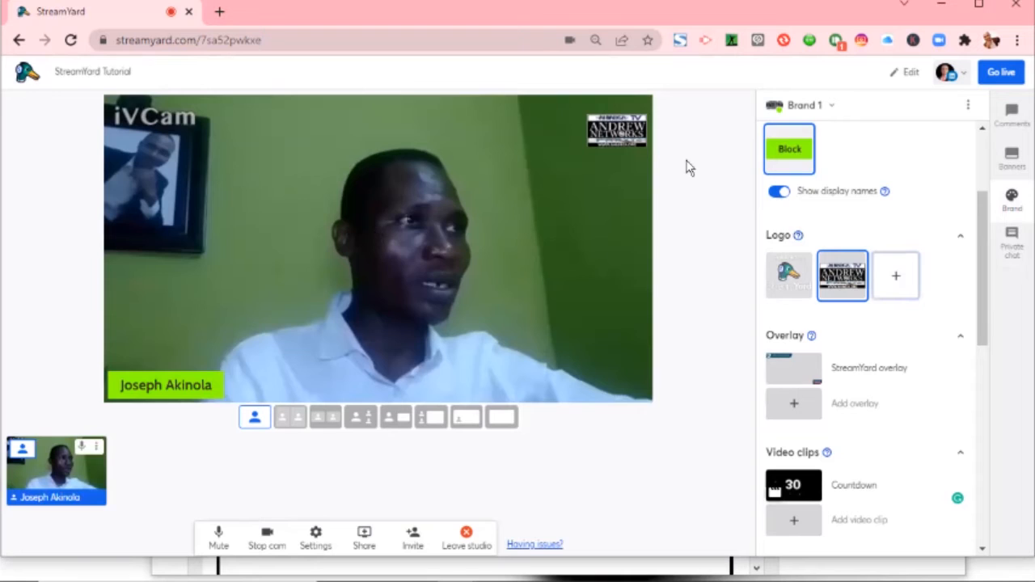
Show the StreamYard overlay on the stage and hide it again.
{"action": "scroll", "coordinate": [768, 279], "scroll_direction": "down", "scroll_amount": 1}
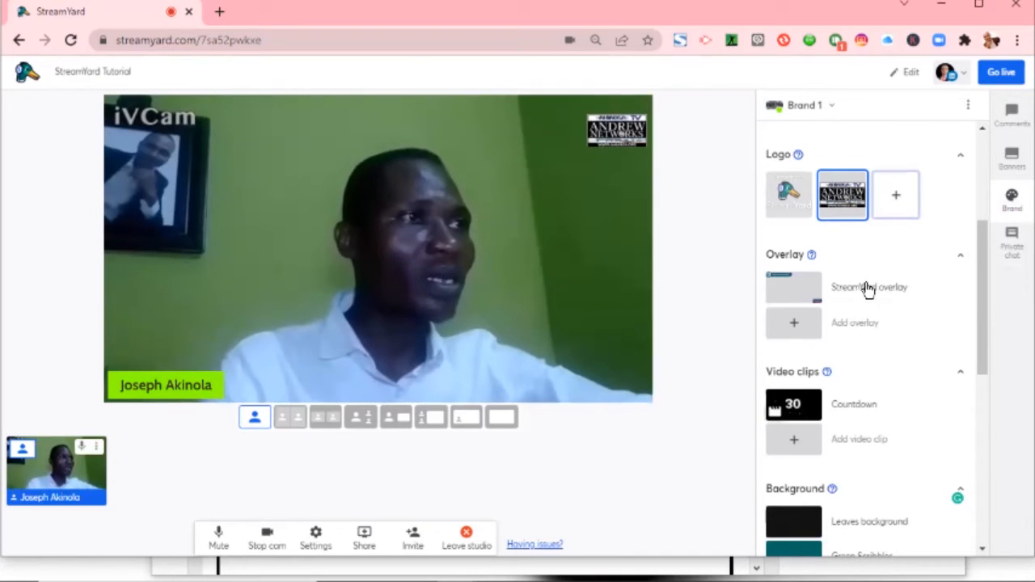
{"action": "mouse_move", "coordinate": [938, 294]}
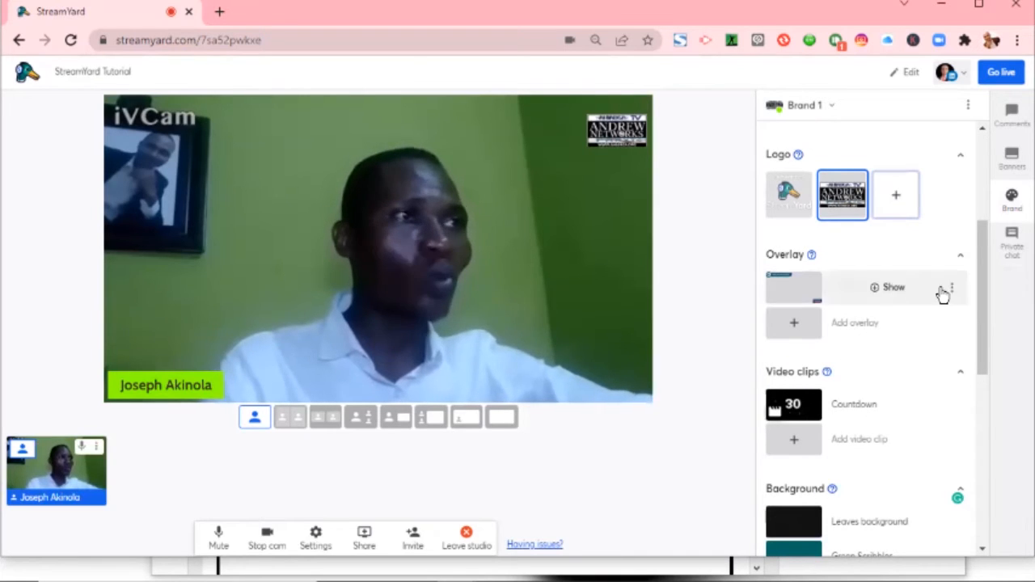
{"action": "left_click", "coordinate": [893, 290]}
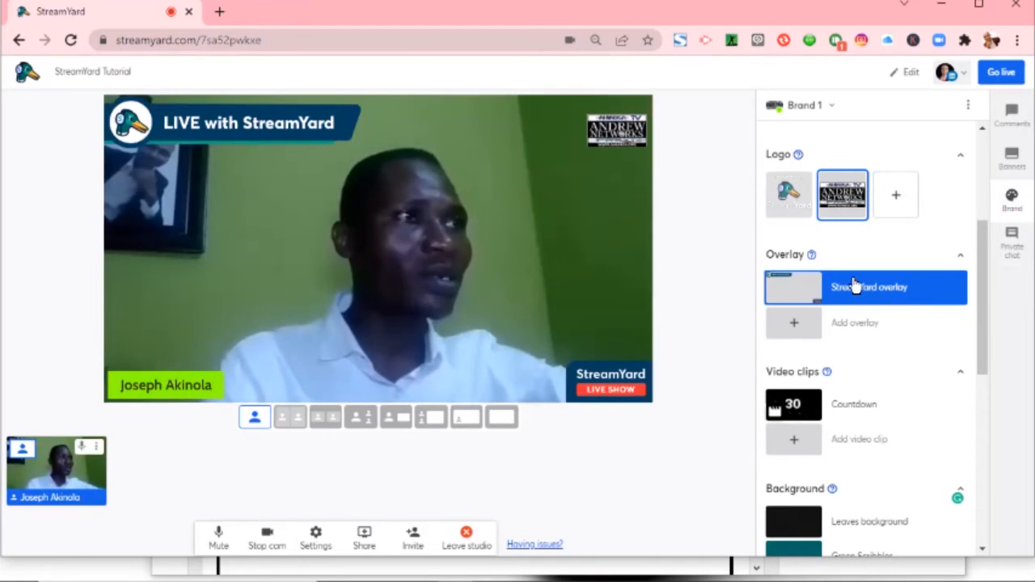
{"action": "mouse_move", "coordinate": [901, 293]}
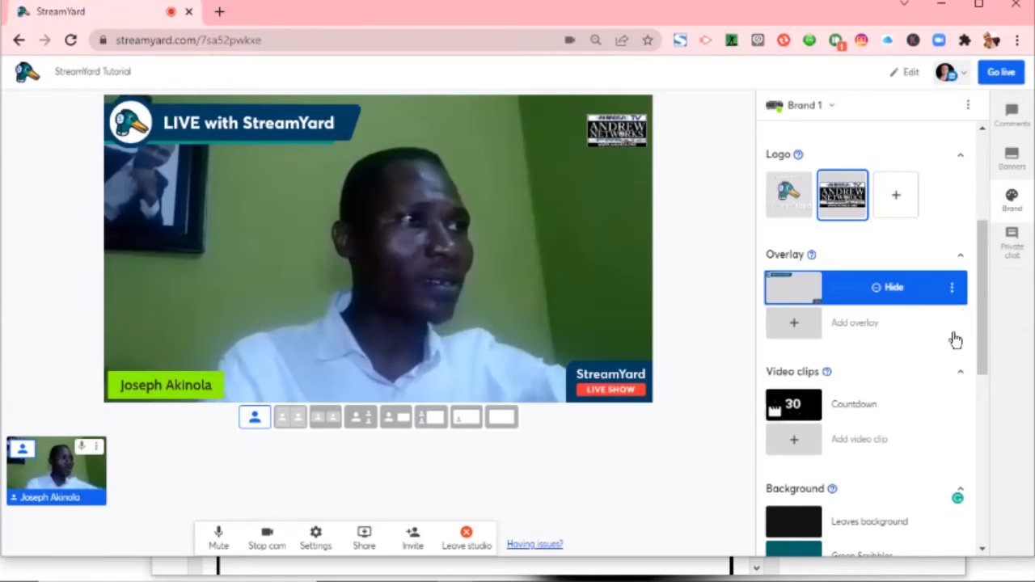
{"action": "left_click", "coordinate": [956, 291]}
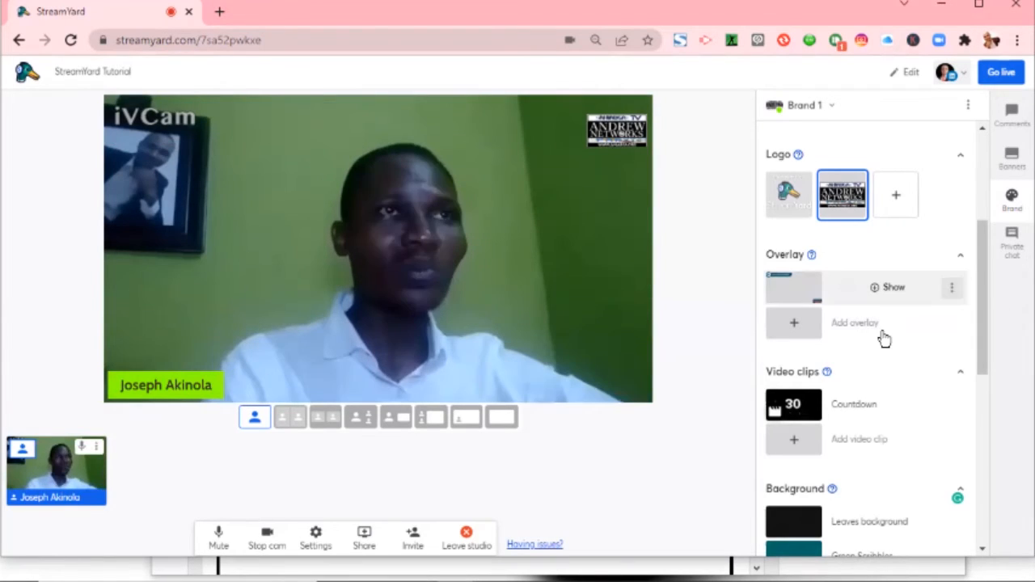
Play the Countdown video clip on the stage and stop it before it ends.
{"action": "scroll", "coordinate": [885, 340], "scroll_direction": "down", "scroll_amount": 3}
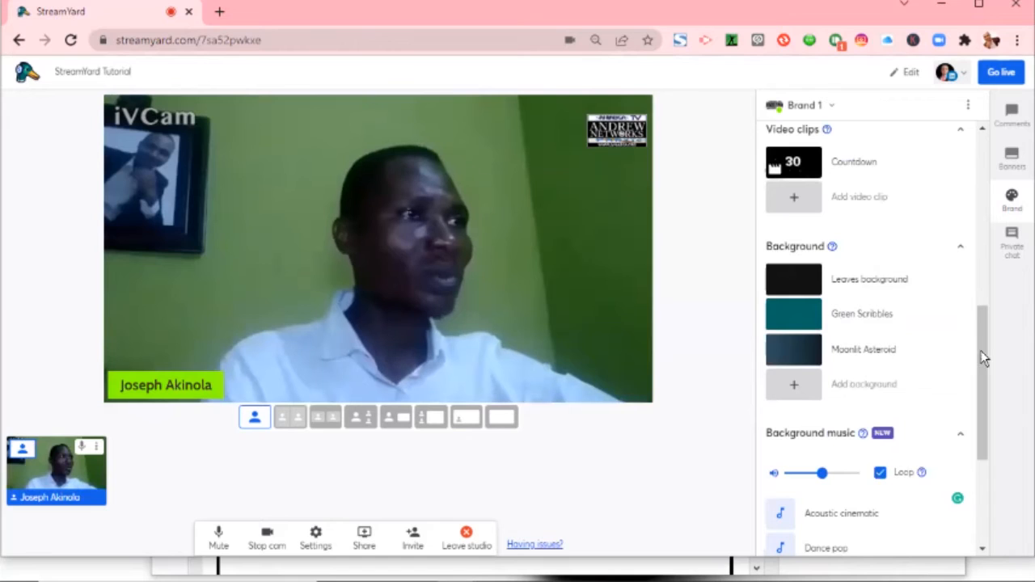
{"action": "scroll", "coordinate": [985, 344], "scroll_direction": "up", "scroll_amount": 1}
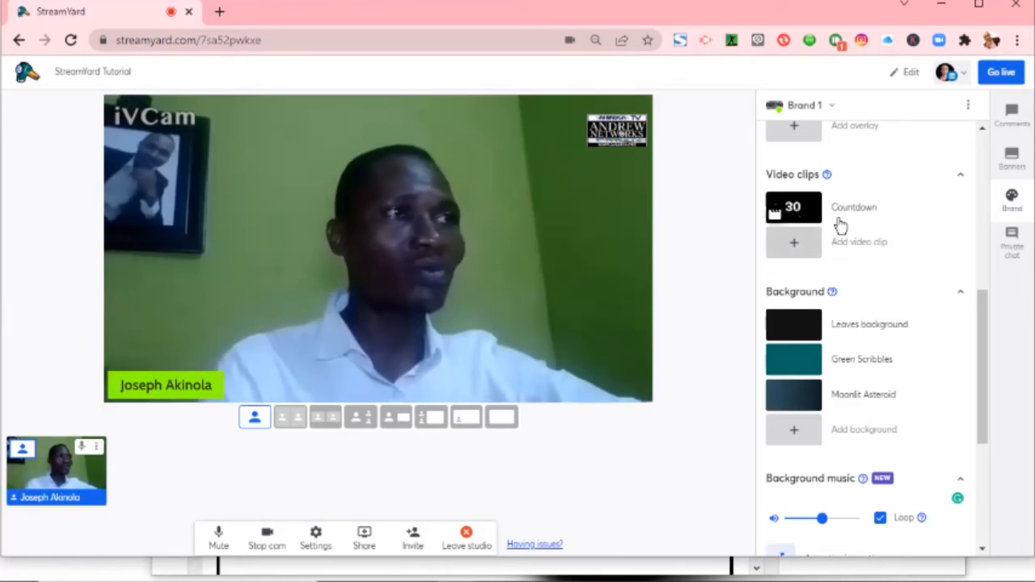
{"action": "mouse_move", "coordinate": [896, 216]}
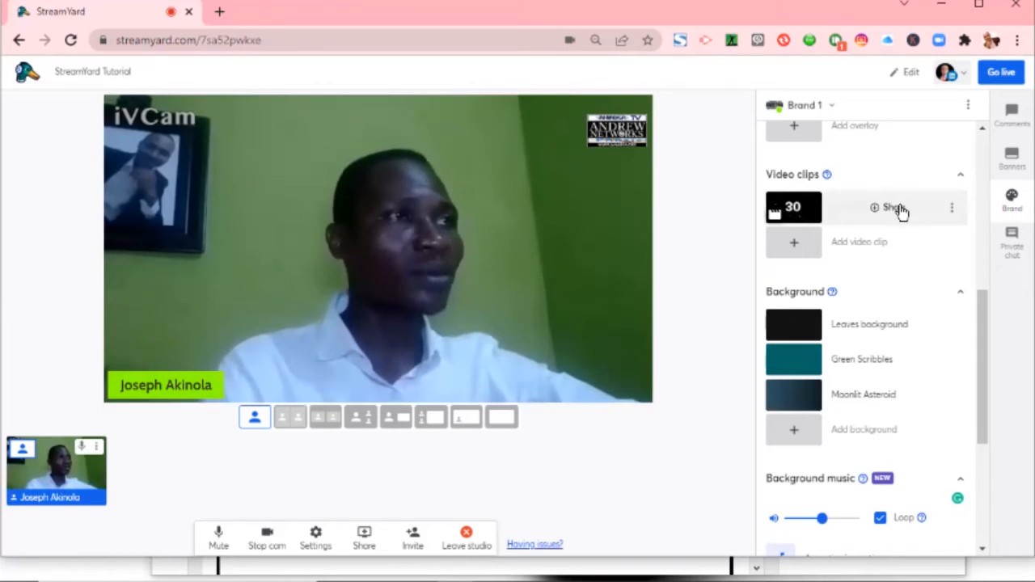
{"action": "left_click", "coordinate": [894, 209]}
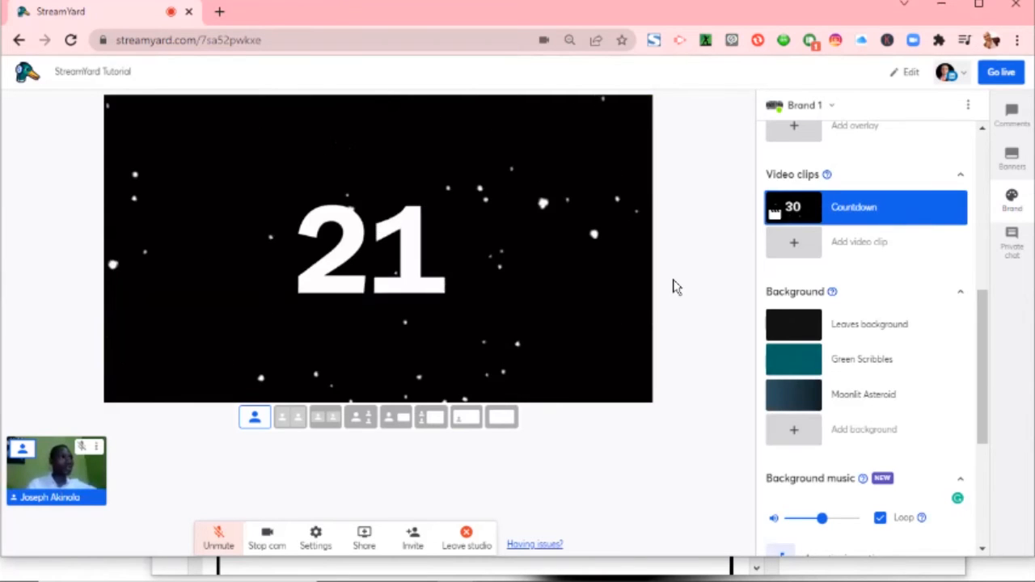
{"action": "left_click", "coordinate": [893, 209]}
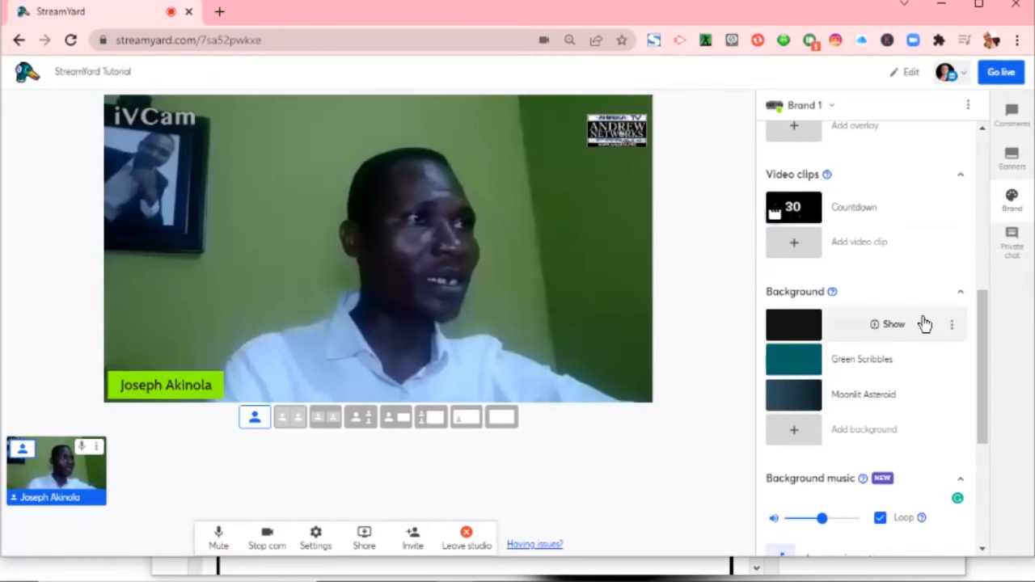
Apply the Leaves background and share the Facebook browser tab as an additional source on the stream.
{"action": "scroll", "coordinate": [825, 303], "scroll_direction": "down", "scroll_amount": 1}
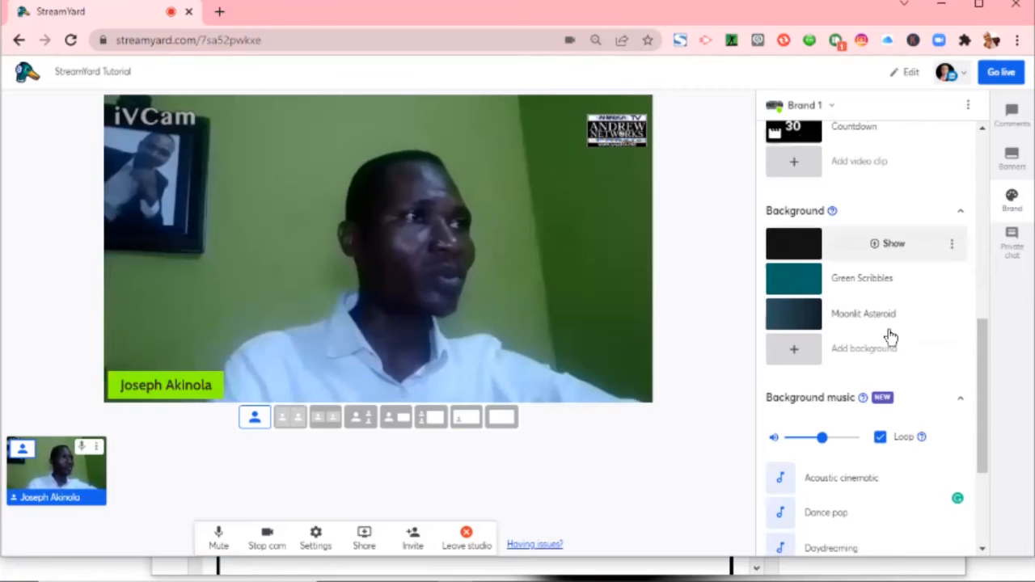
{"action": "left_click", "coordinate": [893, 244]}
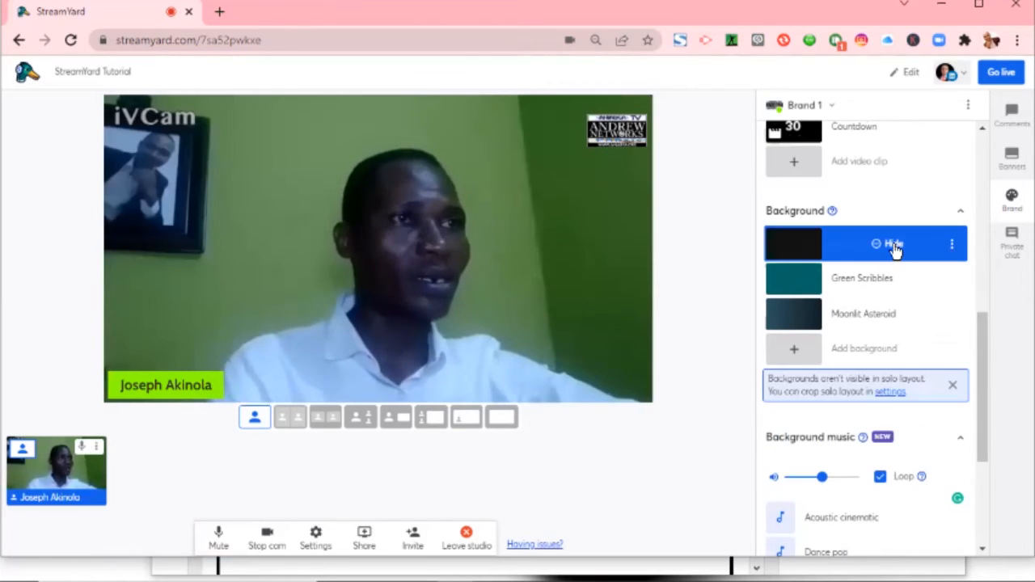
{"action": "left_click", "coordinate": [368, 536]}
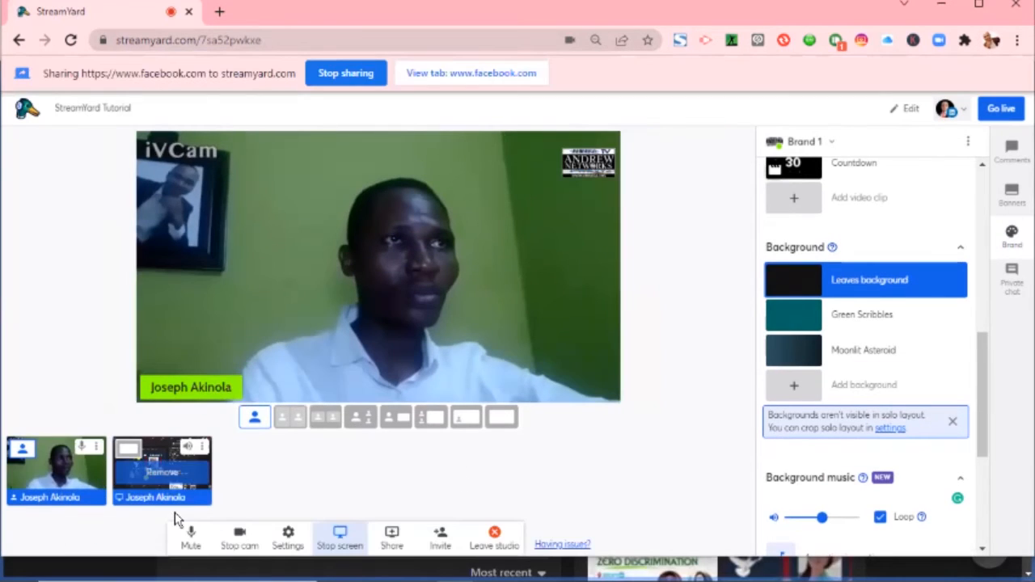
Remove the shared Facebook screen from the stream and add it back beside the camera.
{"action": "mouse_move", "coordinate": [165, 478]}
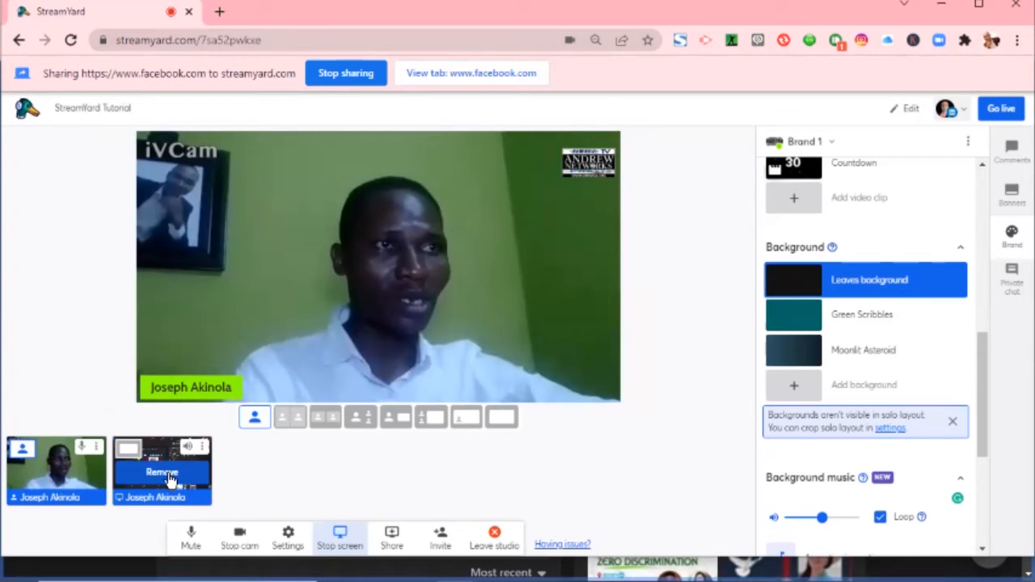
{"action": "left_click", "coordinate": [161, 473]}
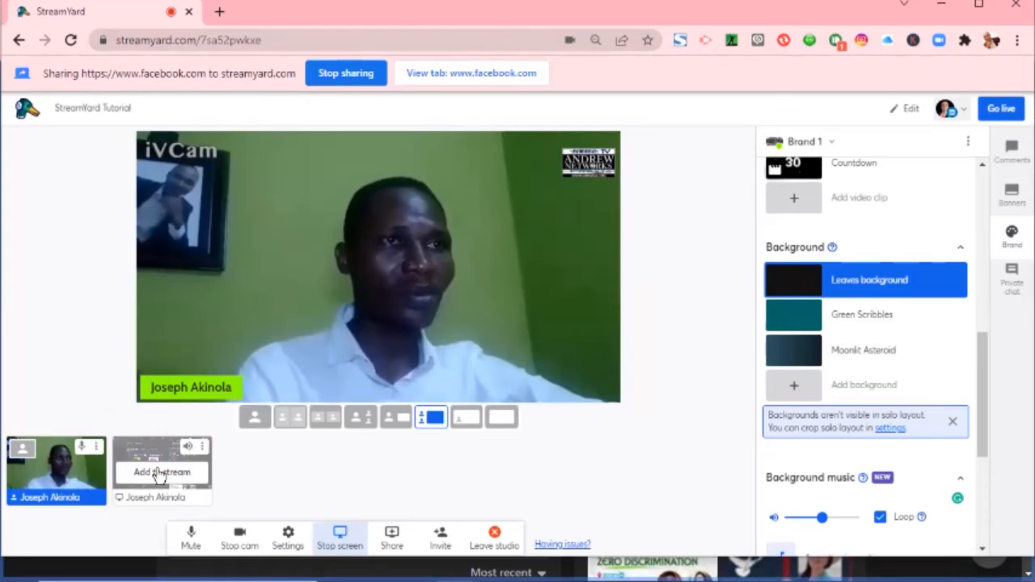
{"action": "left_click", "coordinate": [162, 472]}
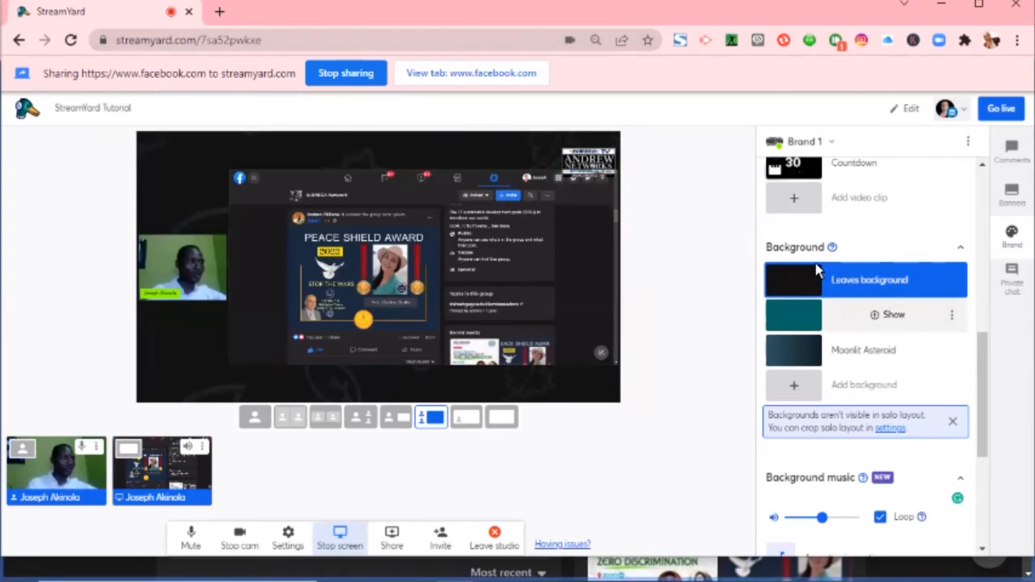
Switch the stage background to Green Scribbles and then to Moonlit Asteroid.
{"action": "left_click", "coordinate": [894, 317]}
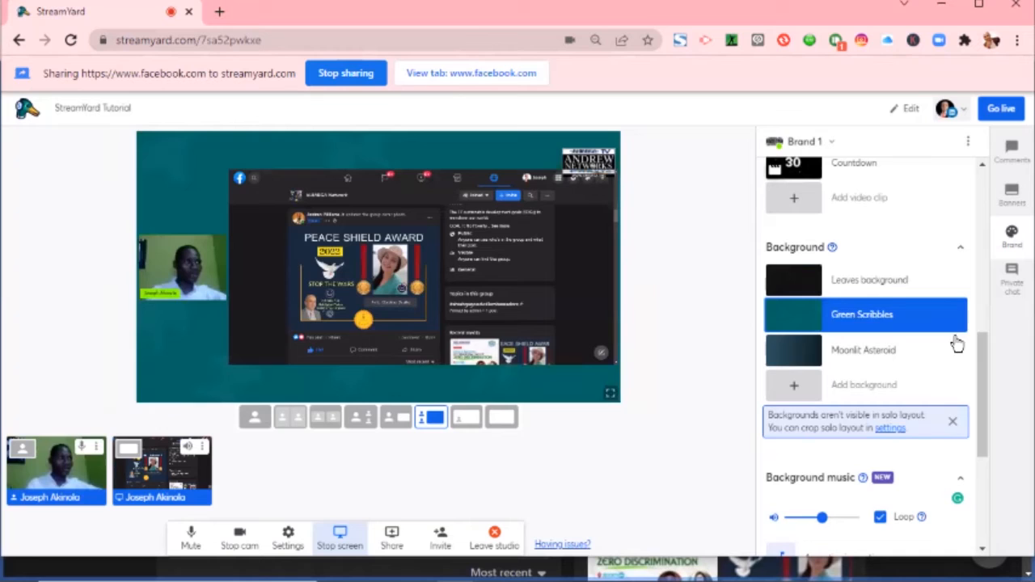
{"action": "mouse_move", "coordinate": [890, 358]}
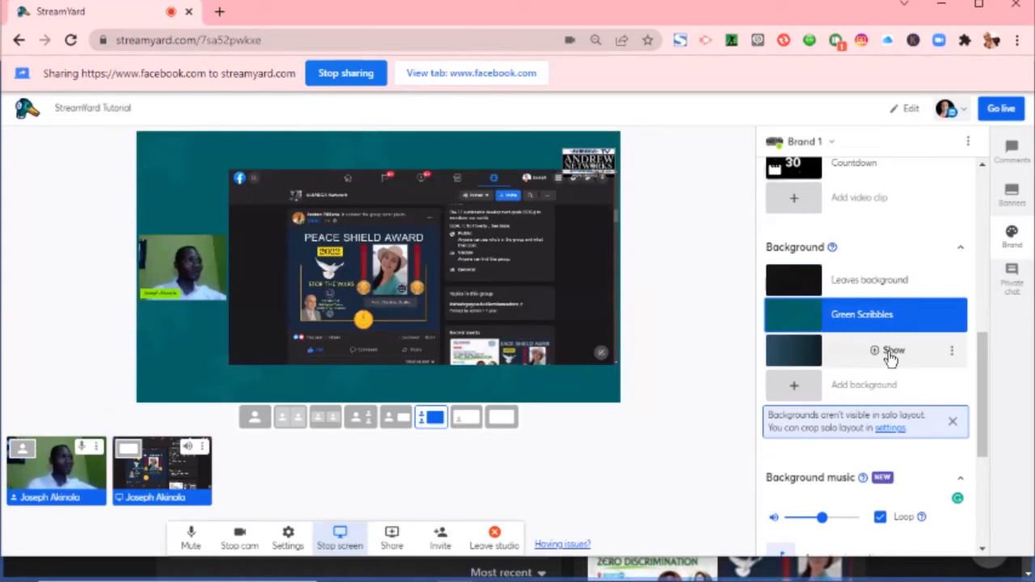
{"action": "left_click", "coordinate": [890, 358]}
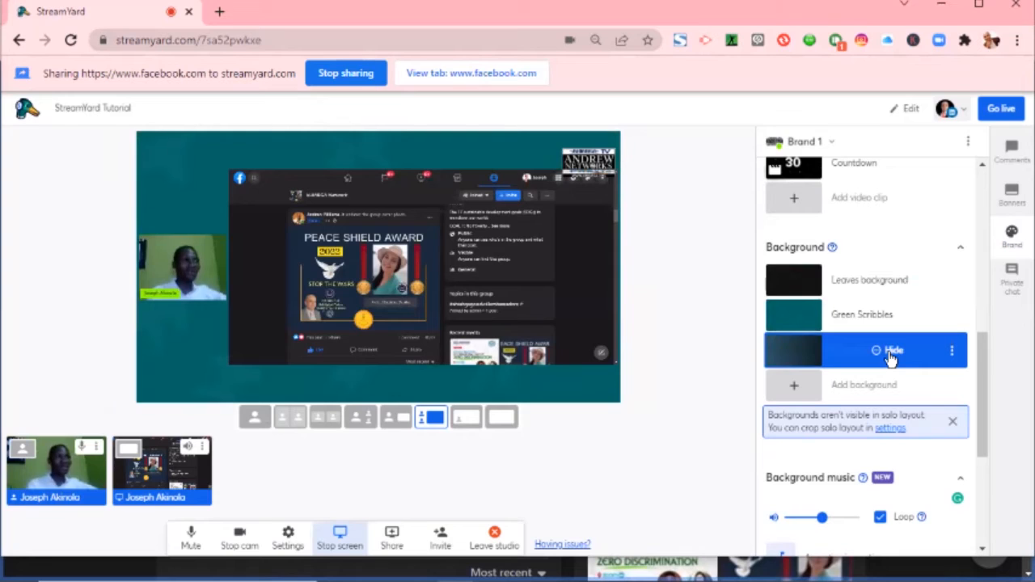
Add the preset Mango background to the brand, apply it, and take the shared screen off the stage.
{"action": "left_click", "coordinate": [793, 385]}
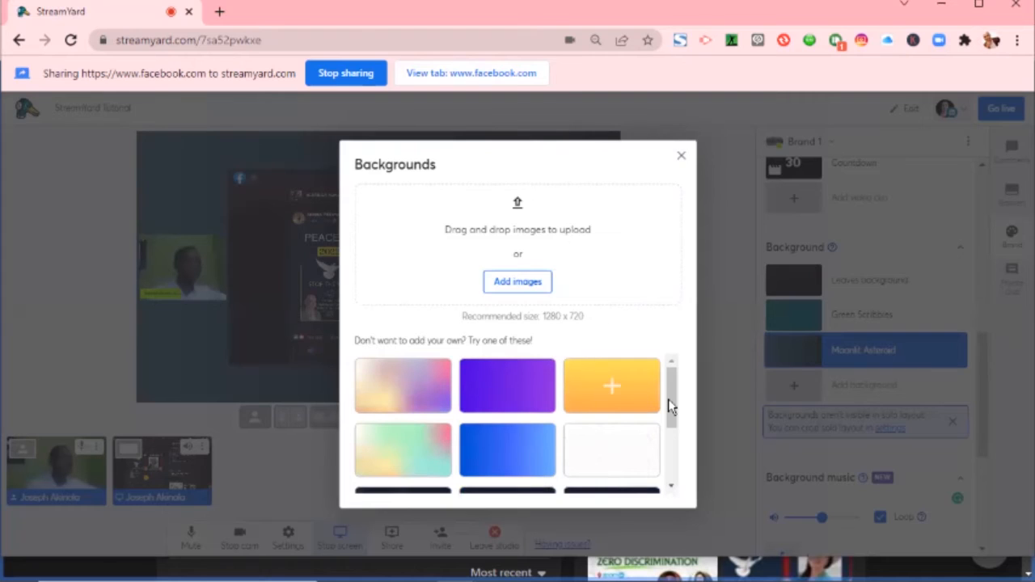
{"action": "mouse_move", "coordinate": [670, 402]}
{"action": "left_mouse_down"}
{"action": "mouse_move", "coordinate": [673, 432]}
{"action": "mouse_move", "coordinate": [672, 383]}
{"action": "left_mouse_up"}
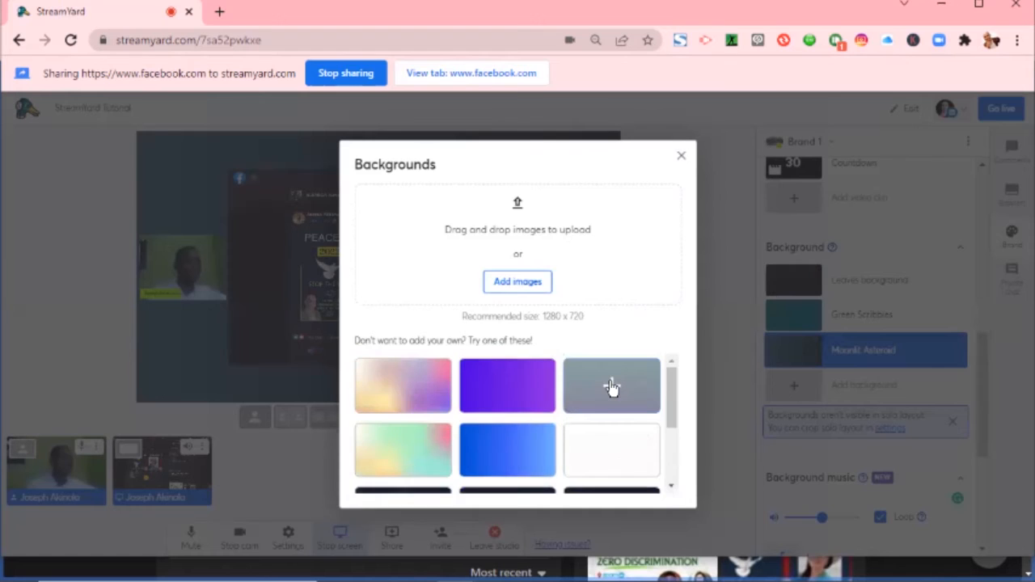
{"action": "left_click", "coordinate": [222, 294]}
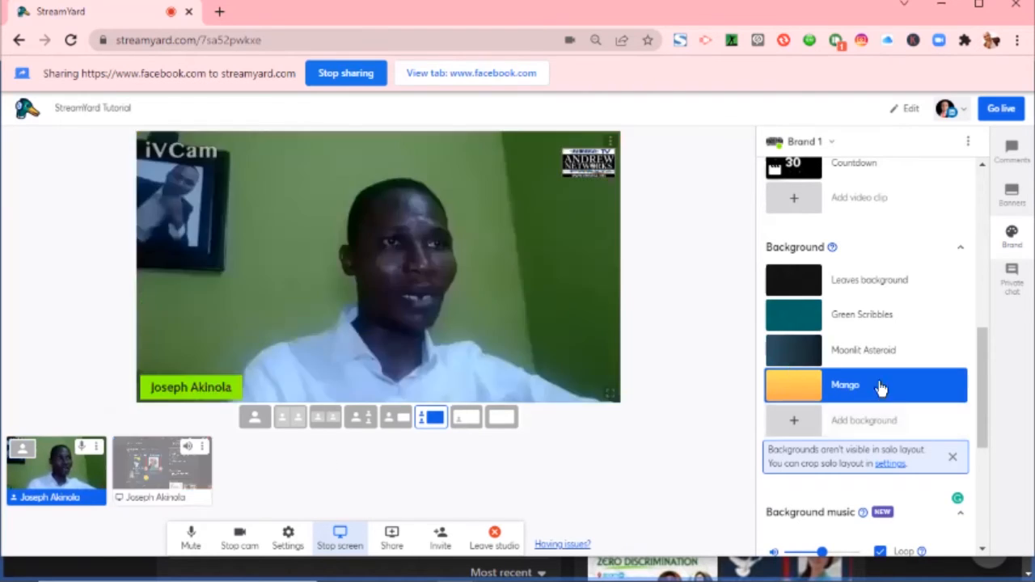
Lower the background music volume to about a third of its range.
{"action": "scroll", "coordinate": [878, 374], "scroll_direction": "down", "scroll_amount": 2}
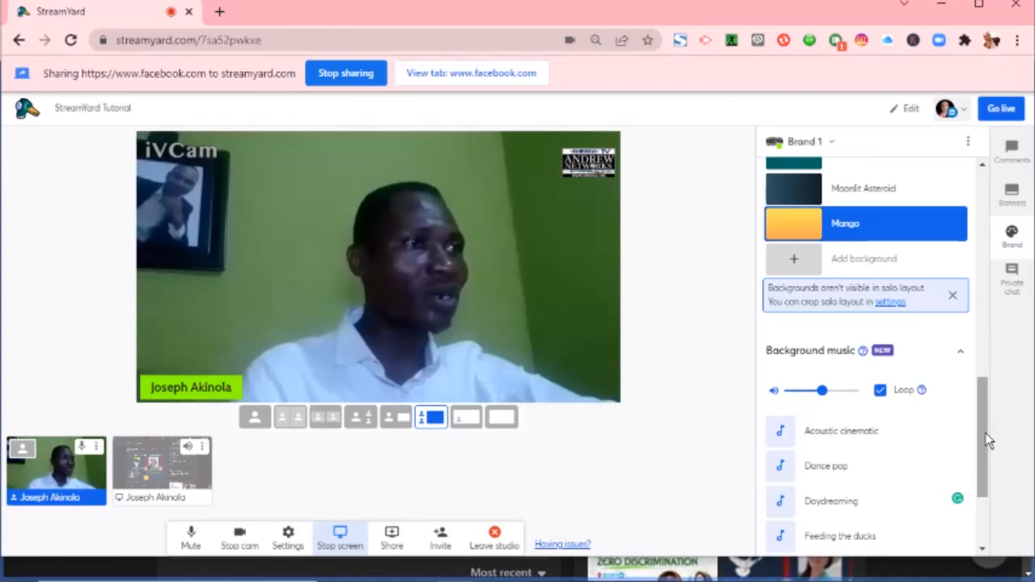
{"action": "scroll", "coordinate": [985, 435], "scroll_direction": "down", "scroll_amount": 1}
{"action": "scroll", "coordinate": [825, 351], "scroll_direction": "up", "scroll_amount": 1}
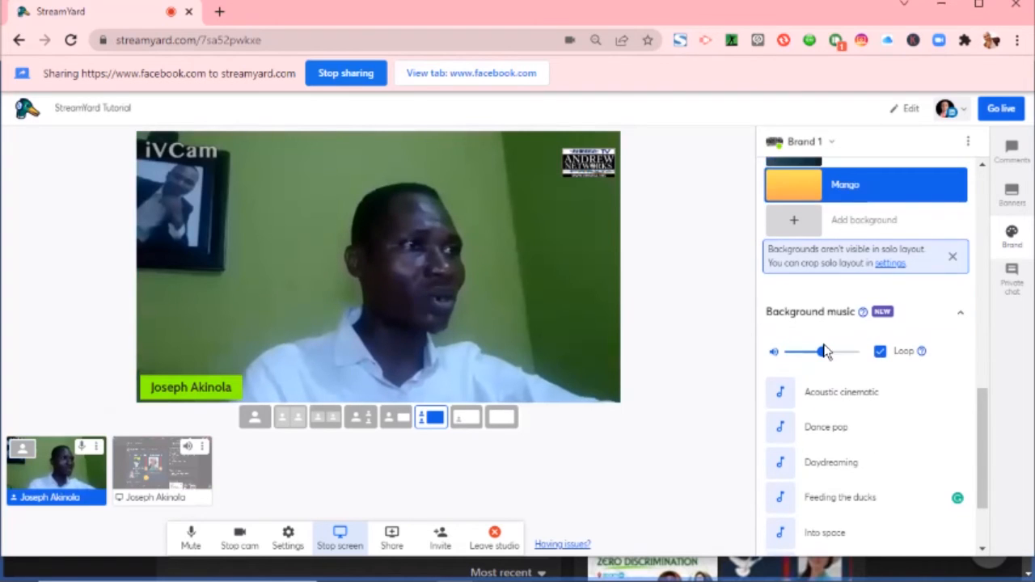
{"action": "scroll", "coordinate": [800, 296], "scroll_direction": "up", "scroll_amount": 1}
{"action": "scroll", "coordinate": [823, 298], "scroll_direction": "down", "scroll_amount": 2}
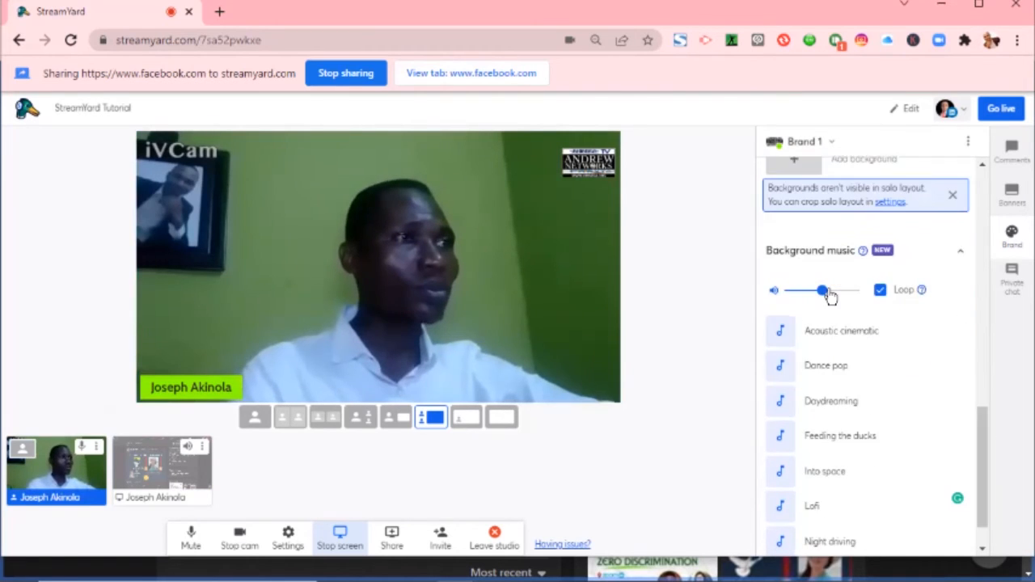
{"action": "left_click_drag", "start_coordinate": [823, 292], "coordinate": [808, 293]}
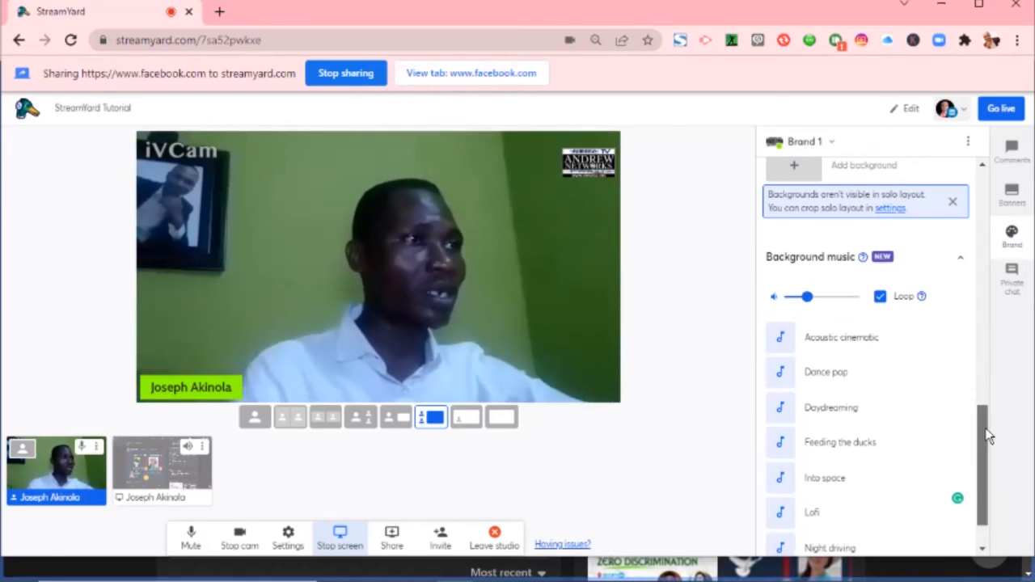
Open the example banners and show the scrolling "StreamYard Tutorial for Andrew Networks" ticker on the stage, hiding it again.
{"action": "scroll", "coordinate": [1006, 323], "scroll_direction": "up", "scroll_amount": 5}
{"action": "scroll", "coordinate": [1007, 175], "scroll_direction": "up", "scroll_amount": 5}
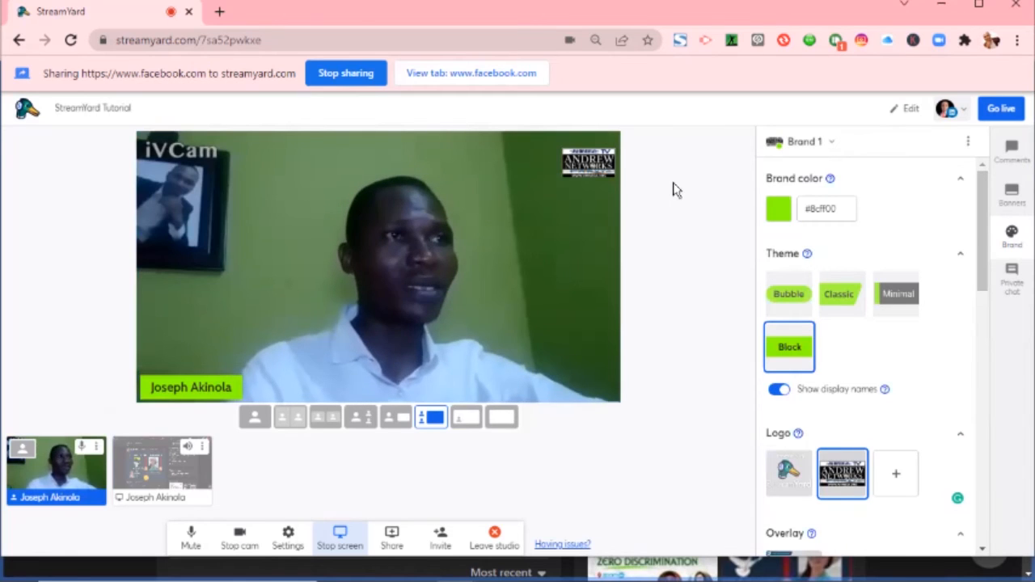
{"action": "left_click", "coordinate": [1012, 197]}
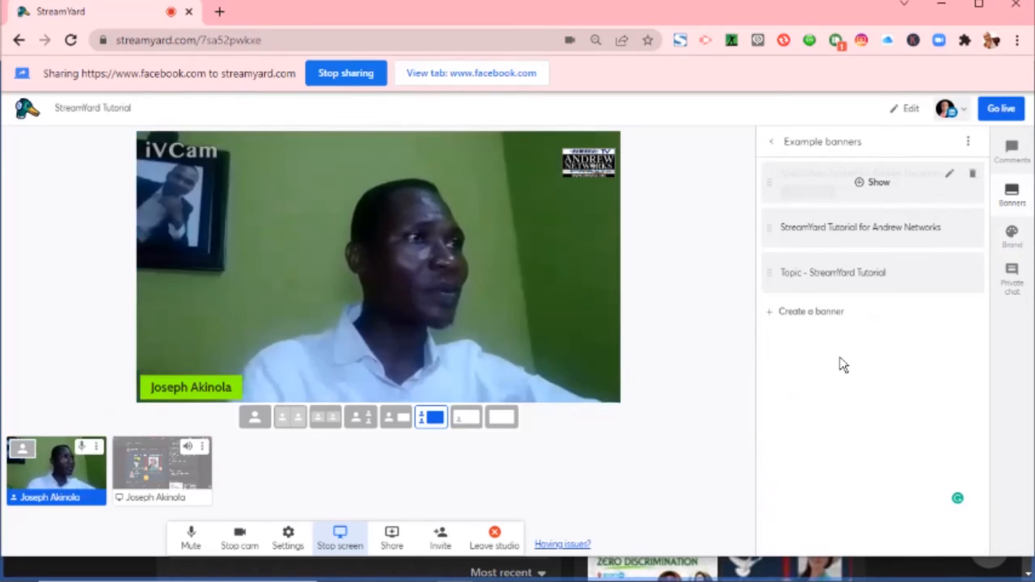
{"action": "left_click", "coordinate": [877, 184]}
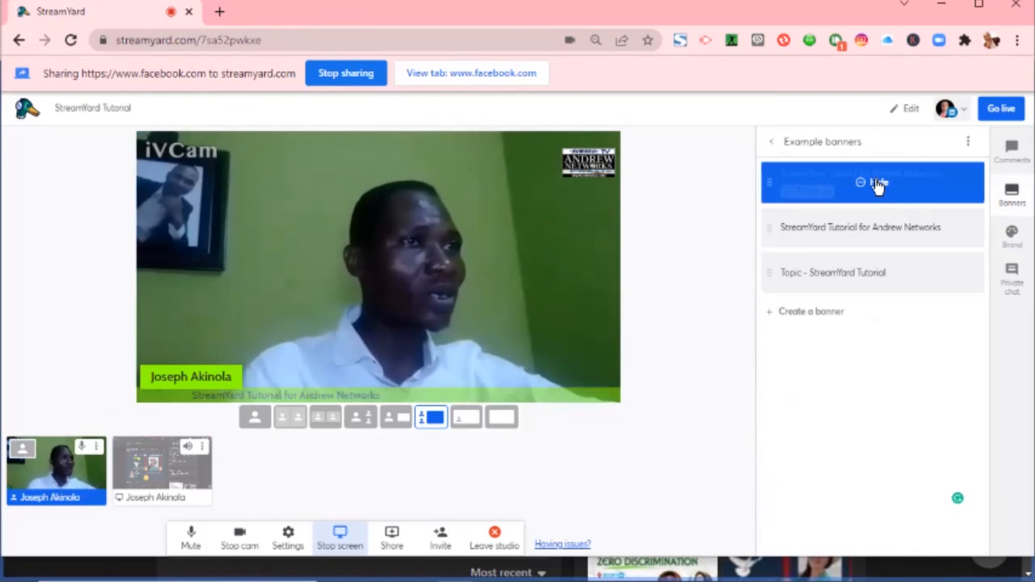
{"action": "left_click", "coordinate": [863, 182]}
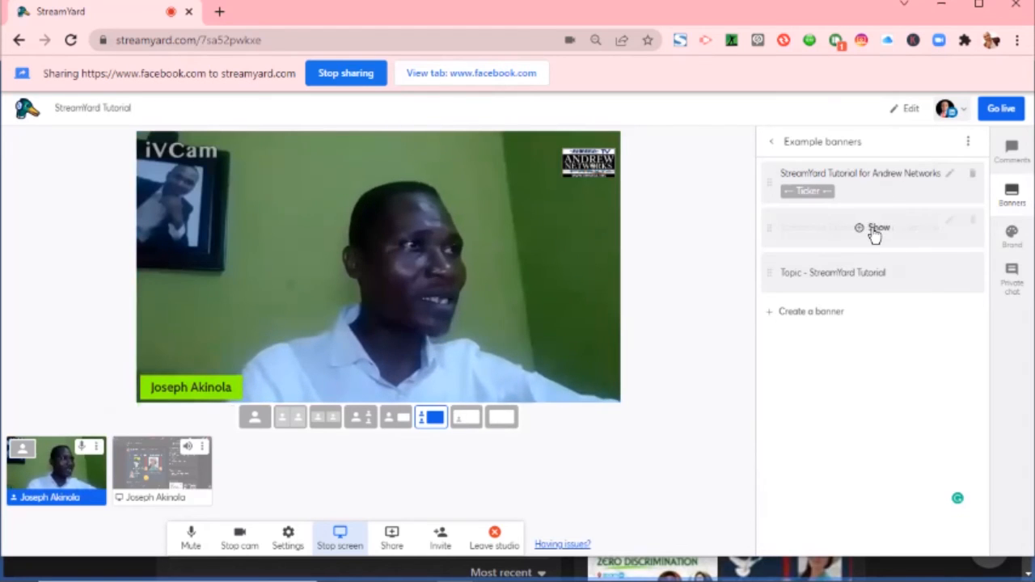
Show and hide the non-scrolling "StreamYard Tutorial for Andrew Networks" banner twice on the stage.
{"action": "left_click", "coordinate": [881, 229]}
{"action": "left_click", "coordinate": [886, 230]}
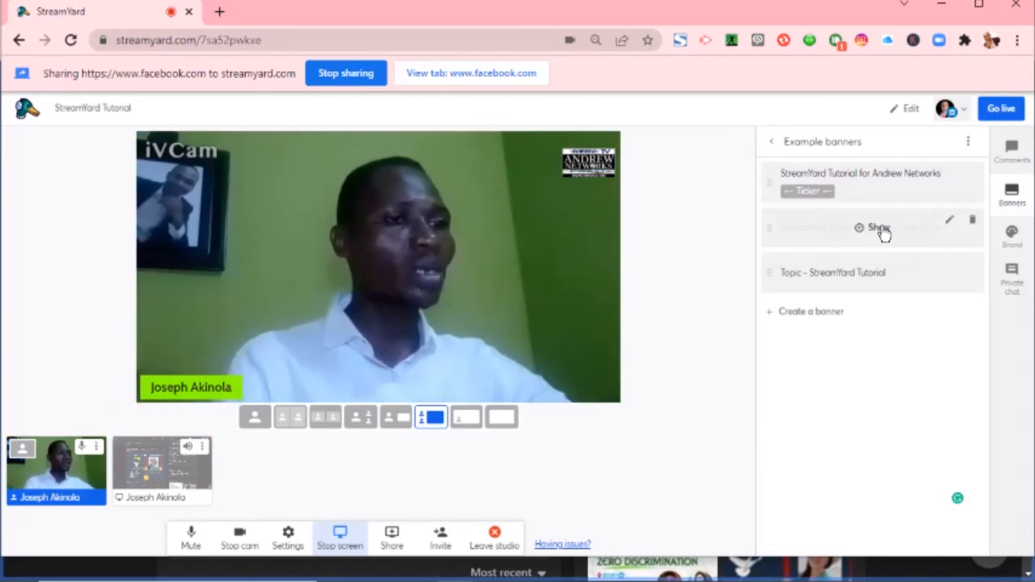
{"action": "left_click", "coordinate": [884, 232]}
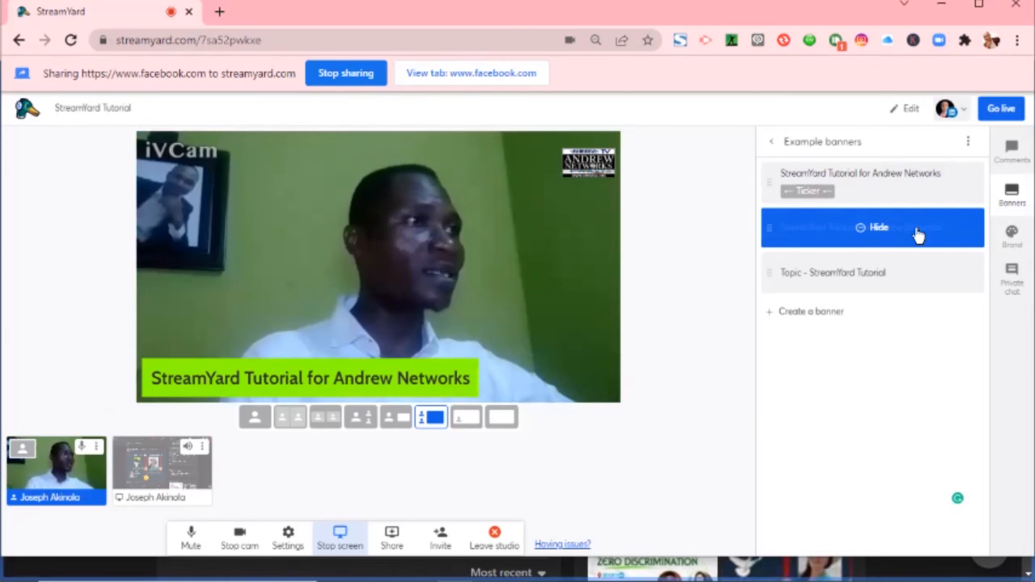
{"action": "left_click", "coordinate": [959, 223]}
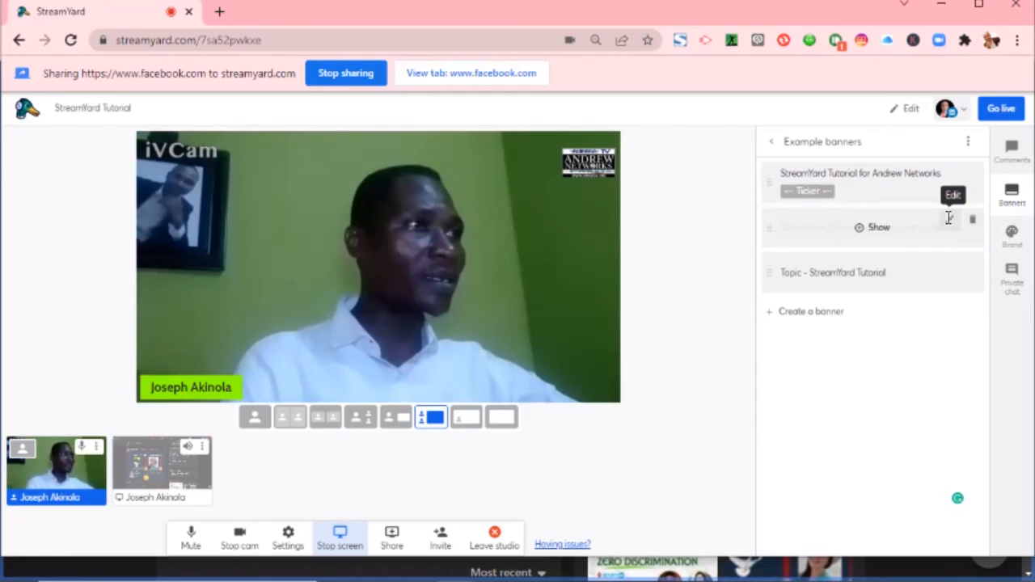
Shorten the non-scrolling banner's text to "StreamYard Tutorial", save it, and briefly show the edited banner on the stage.
{"action": "left_click", "coordinate": [950, 223]}
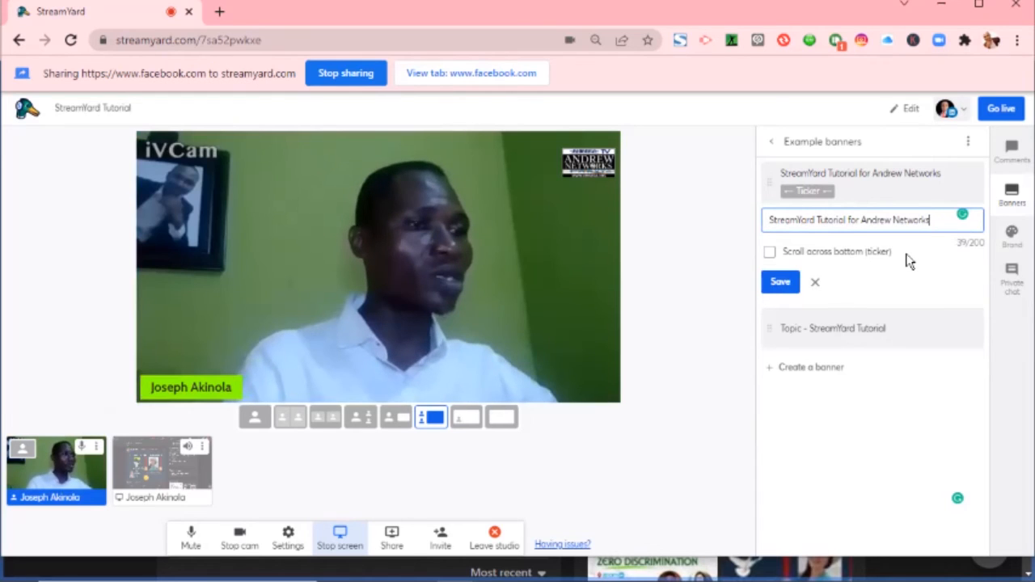
{"action": "key", "text": "BackSpace"}
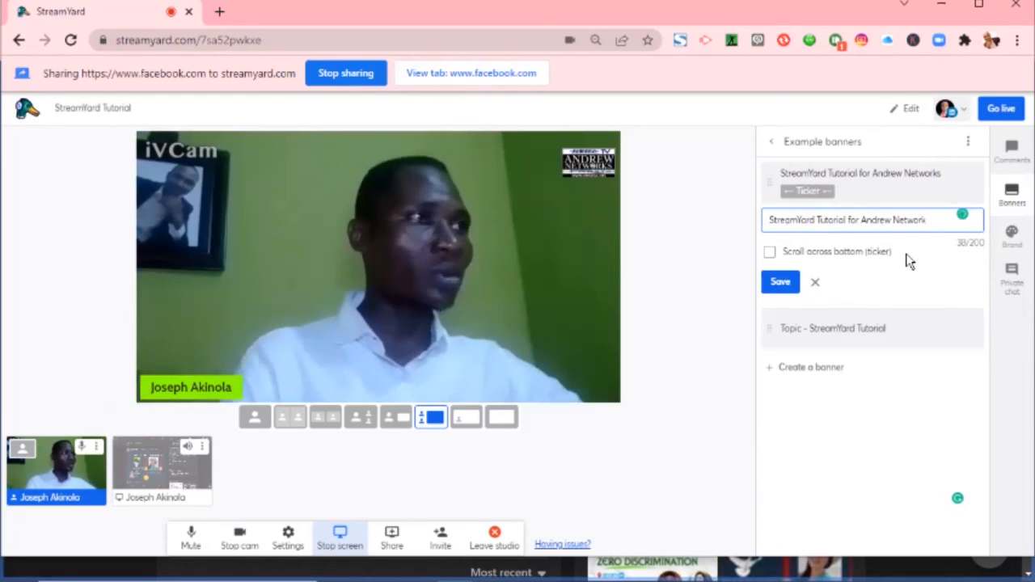
{"action": "key", "text": "BackSpace"}
{"action": "key", "text": "BackSpace"}
{"action": "key", "text": "BackSpace"}
{"action": "key", "text": "BackSpace"}
{"action": "key", "text": "BackSpace"}
{"action": "key", "text": "BackSpace"}
{"action": "key", "text": "BackSpace"}
{"action": "key", "text": "BackSpace"}
{"action": "key", "text": "BackSpace"}
{"action": "key", "text": "BackSpace"}
{"action": "key", "text": "BackSpace"}
{"action": "key", "text": "BackSpace"}
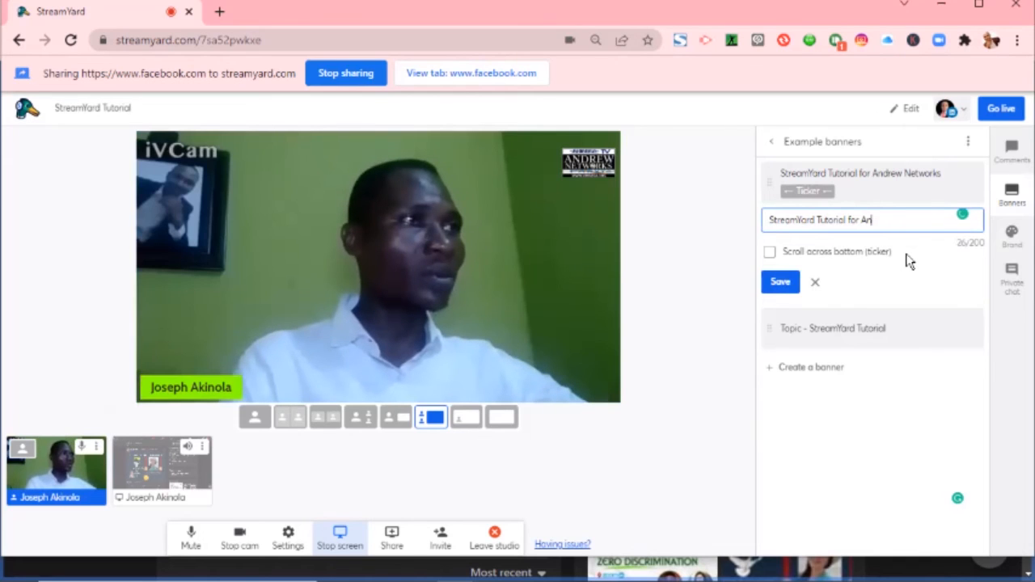
{"action": "key", "text": "BackSpace"}
{"action": "key", "text": "BackSpace"}
{"action": "key", "text": "BackSpace"}
{"action": "key", "text": "BackSpace"}
{"action": "key", "text": "BackSpace"}
{"action": "key", "text": "BackSpace"}
{"action": "key", "text": "BackSpace"}
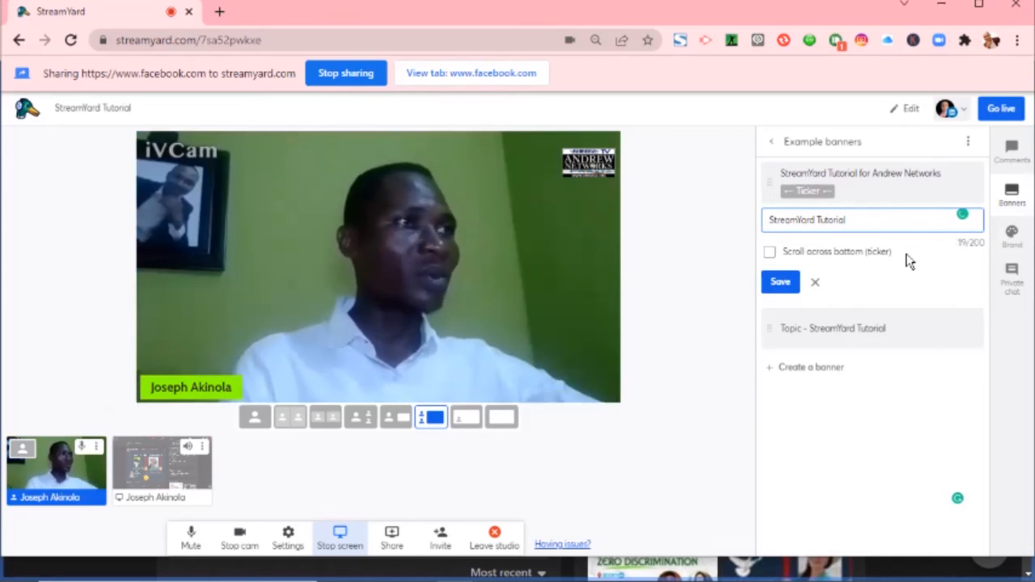
{"action": "left_click", "coordinate": [775, 287]}
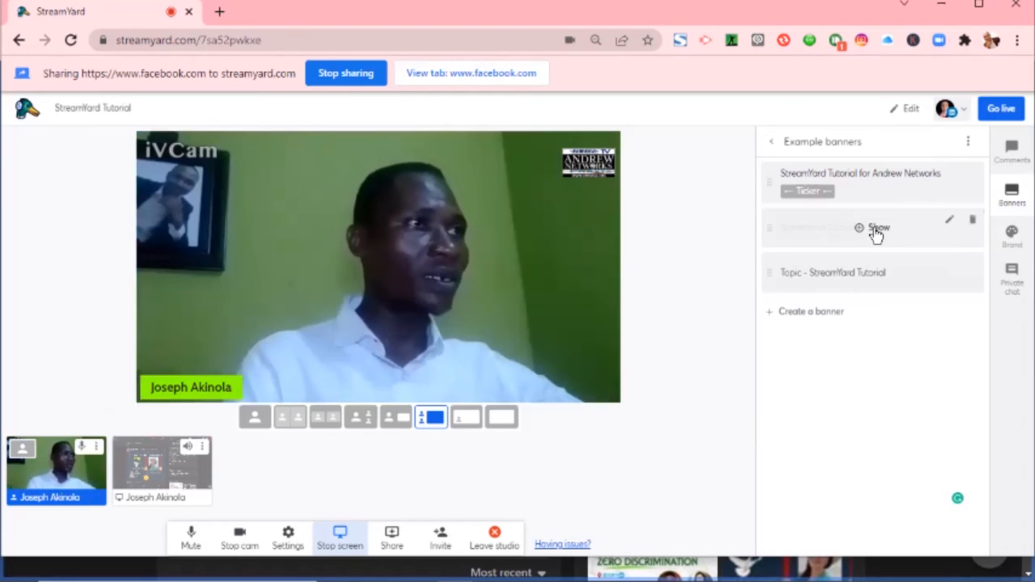
{"action": "left_click", "coordinate": [876, 232]}
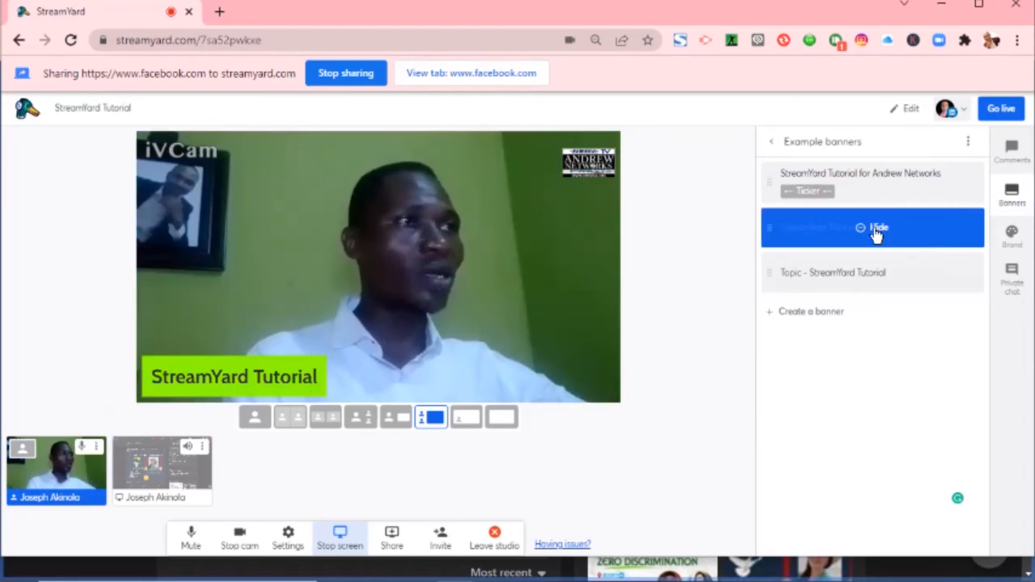
{"action": "left_click", "coordinate": [877, 230]}
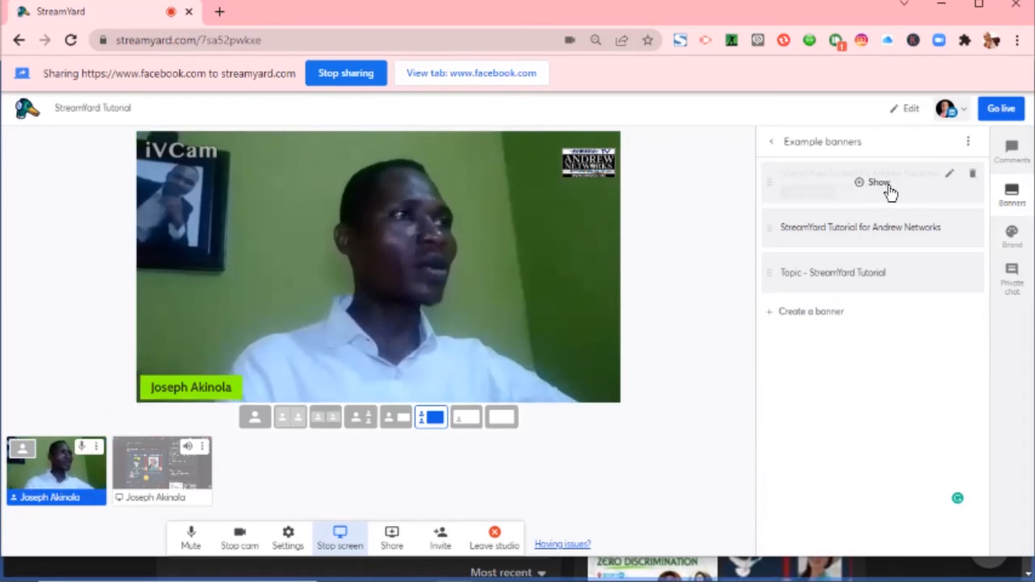
Show and hide the ticker banner on the stage, and open its editing options and save without edits.
{"action": "left_click", "coordinate": [877, 184]}
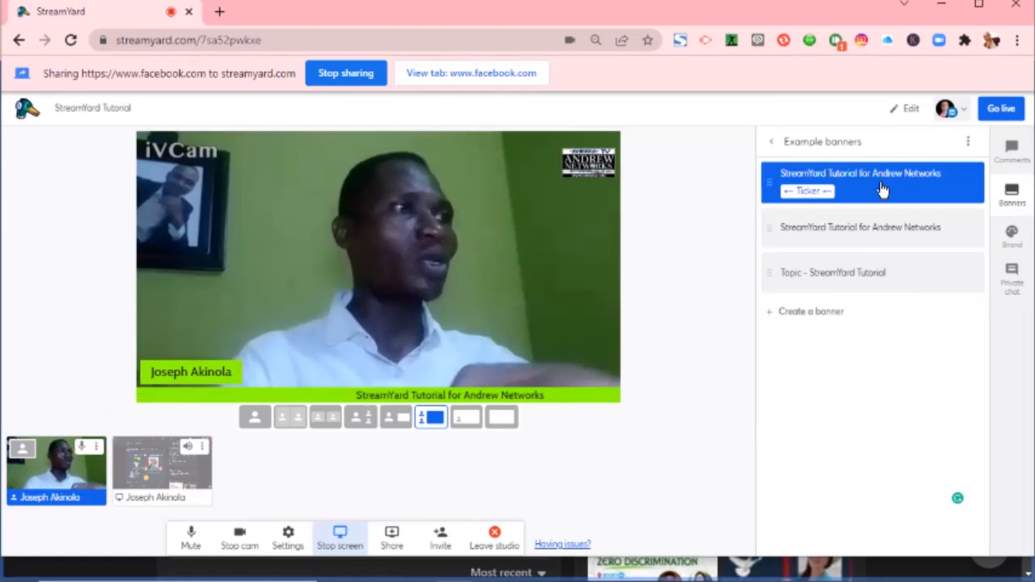
{"action": "left_click", "coordinate": [872, 183]}
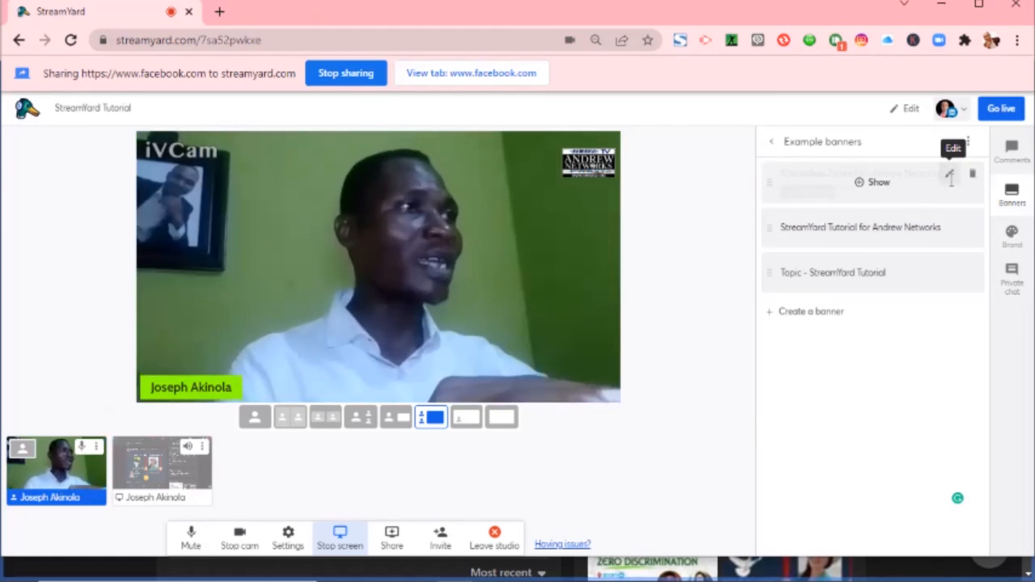
{"action": "left_click", "coordinate": [950, 174]}
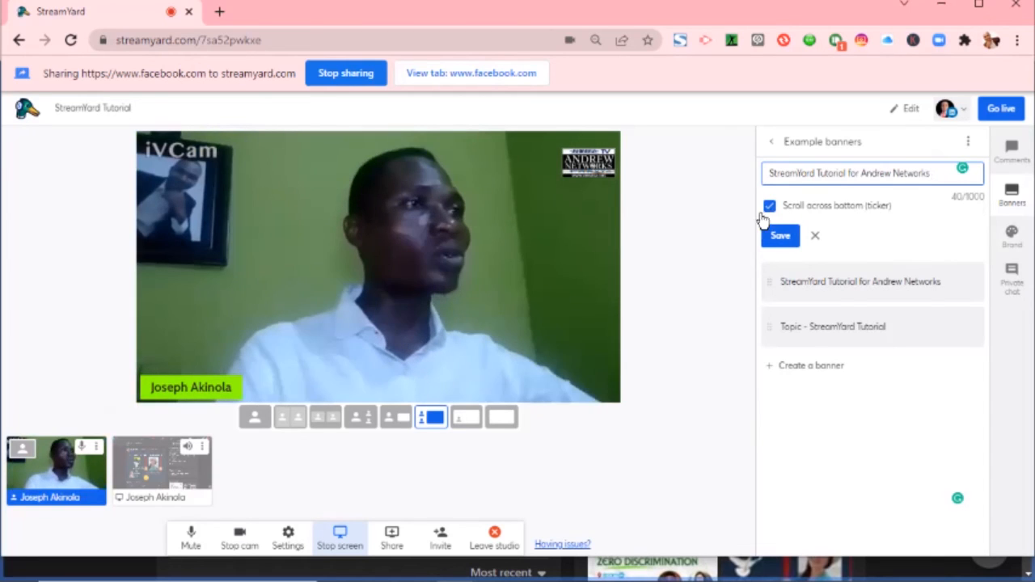
{"action": "left_click", "coordinate": [776, 243]}
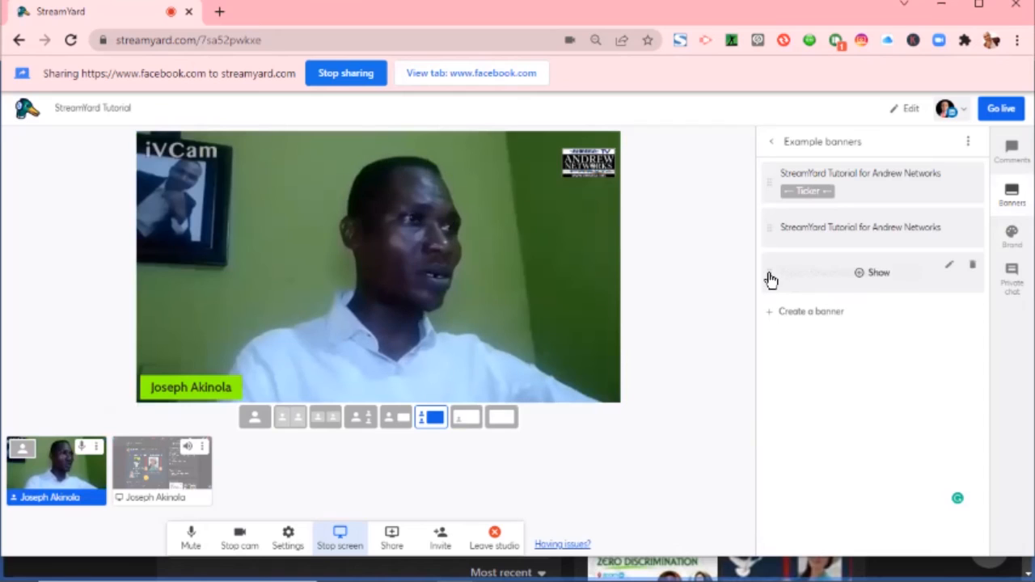
Show the "Topic - StreamYard Tutorial" banner on the stage, and replace it with a newly added non-scrolling "Training Session" banner.
{"action": "left_click", "coordinate": [878, 276]}
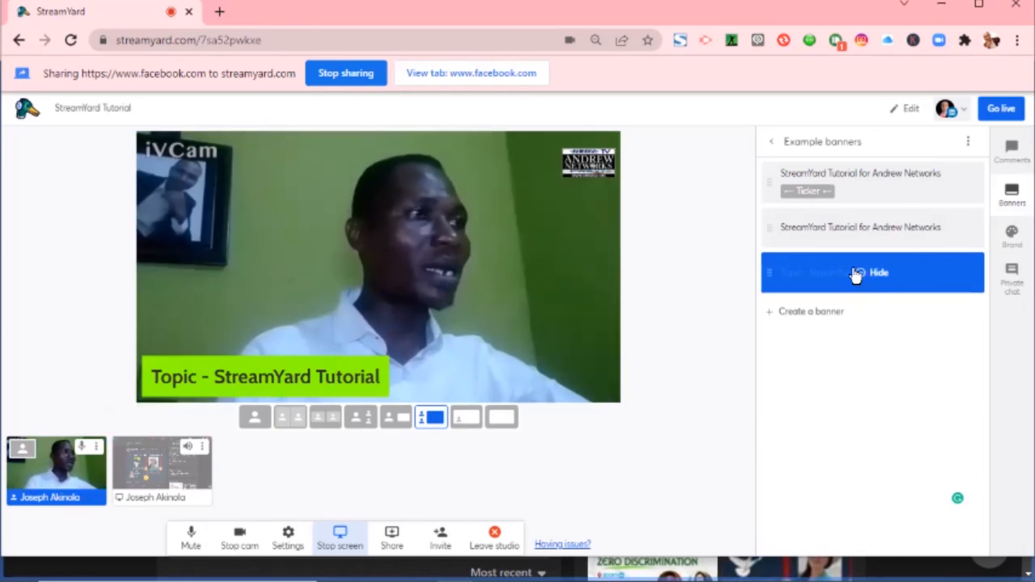
{"action": "left_click", "coordinate": [792, 315]}
{"action": "left_click", "coordinate": [785, 381]}
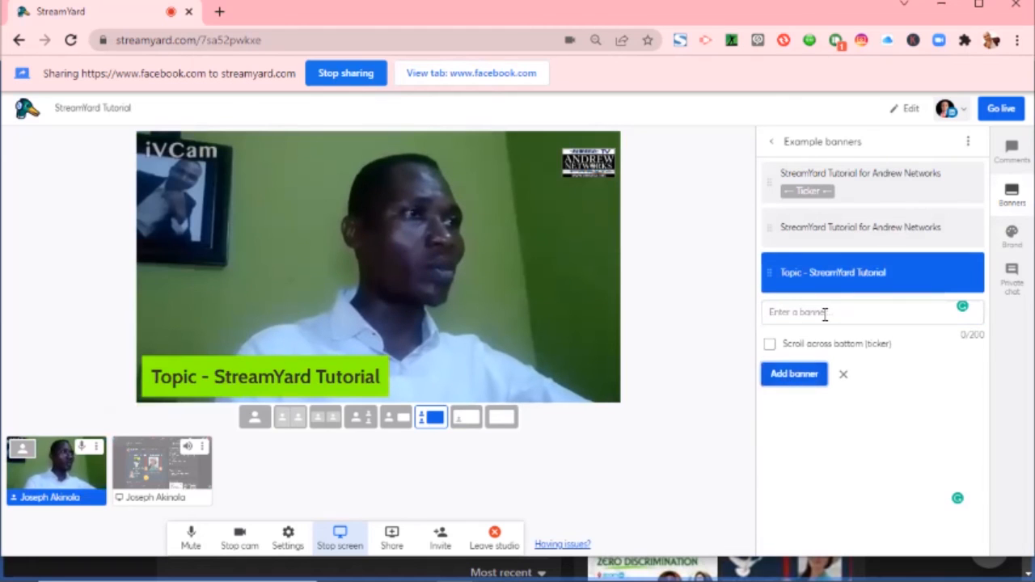
{"action": "left_click", "coordinate": [825, 315]}
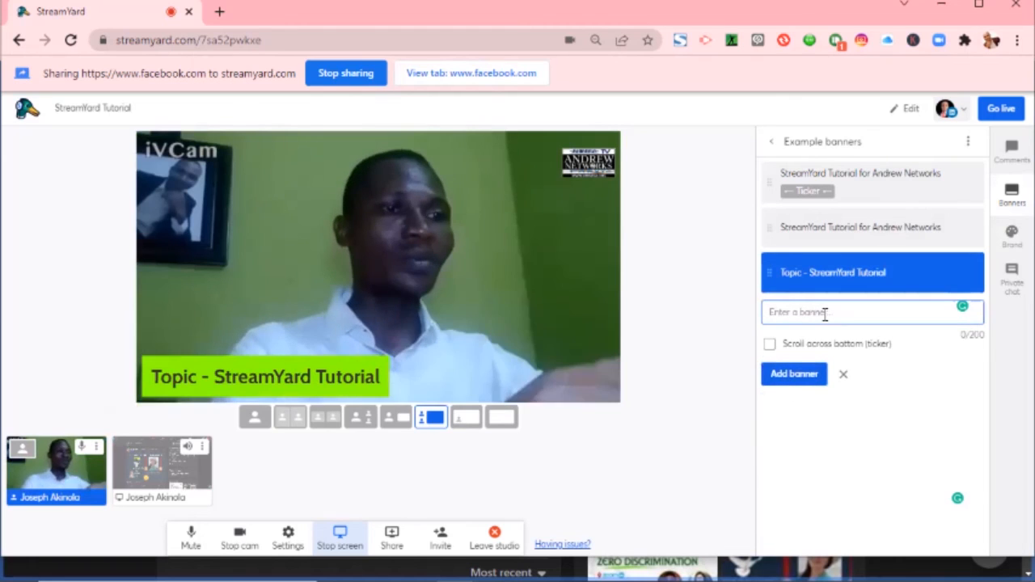
{"action": "type", "text": "Th"}
{"action": "type", "text": "ainin"}
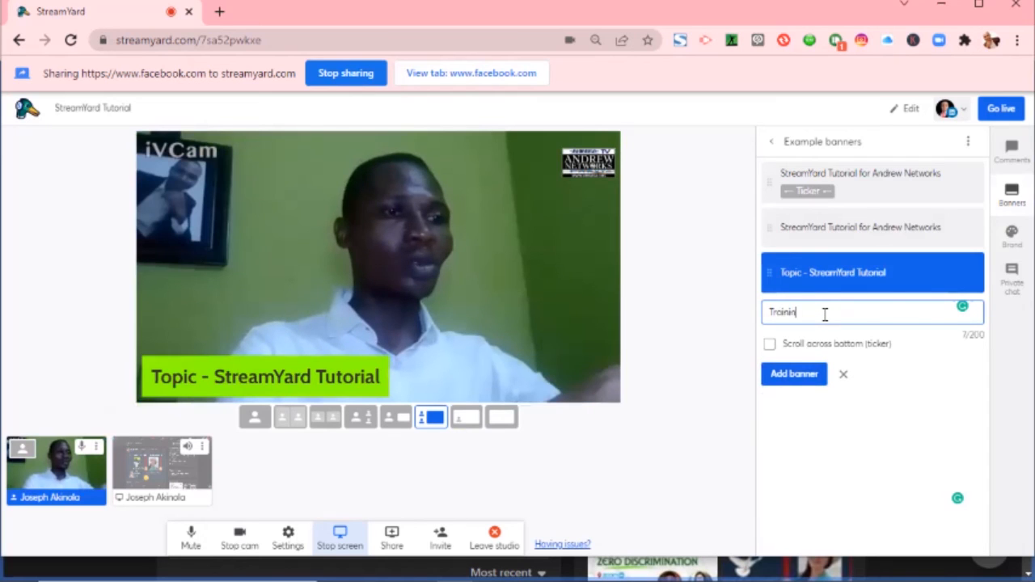
{"action": "type", "text": "g nSessio"}
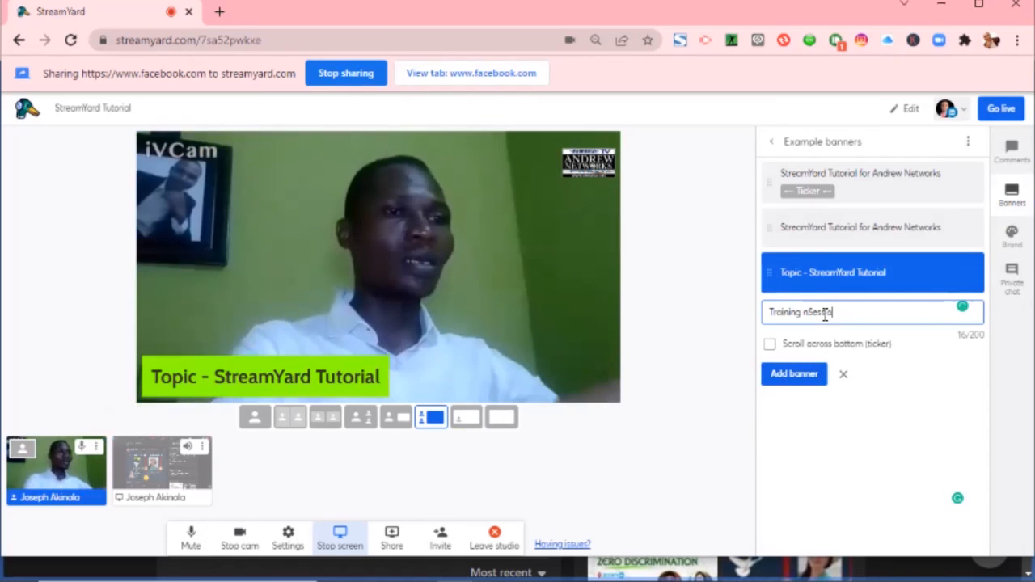
{"action": "type", "text": "n"}
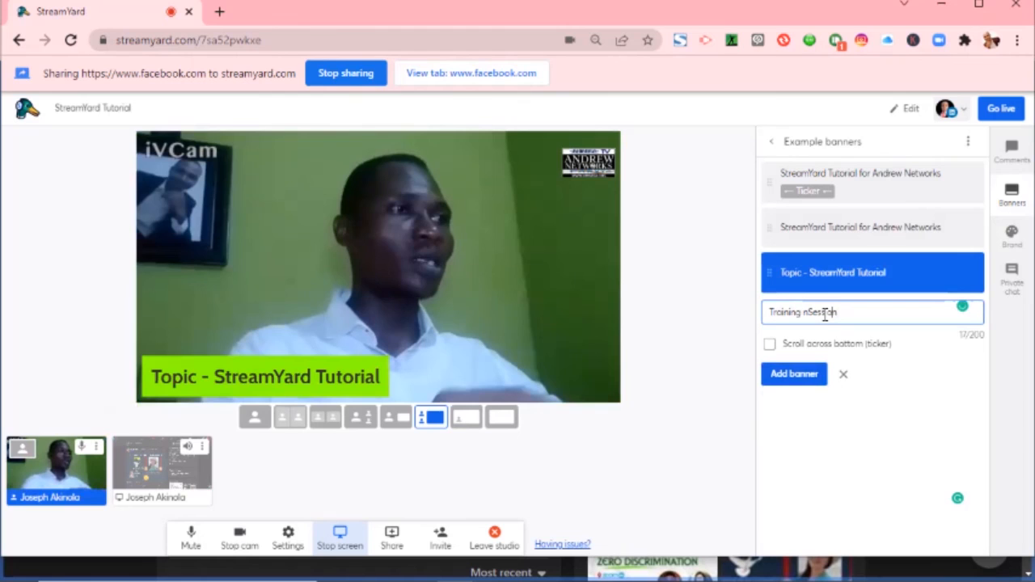
{"action": "key", "text": "Left"}
{"action": "key", "text": "Left"}
{"action": "key", "text": "Left"}
{"action": "key", "text": "Left"}
{"action": "key", "text": "Left"}
{"action": "key", "text": "Left"}
{"action": "key", "text": "BackSpace"}
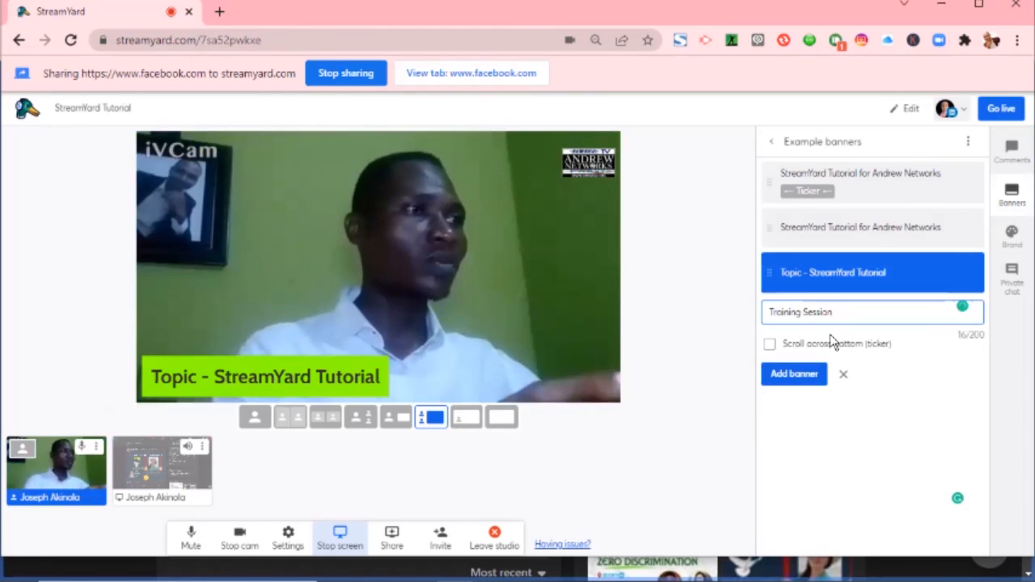
{"action": "left_click", "coordinate": [808, 380]}
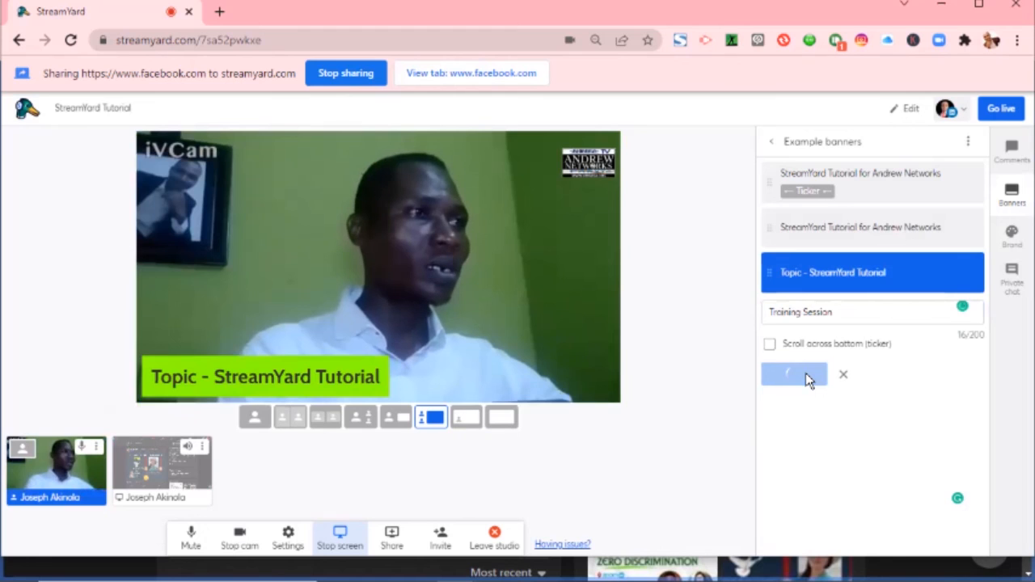
{"action": "mouse_move", "coordinate": [880, 326]}
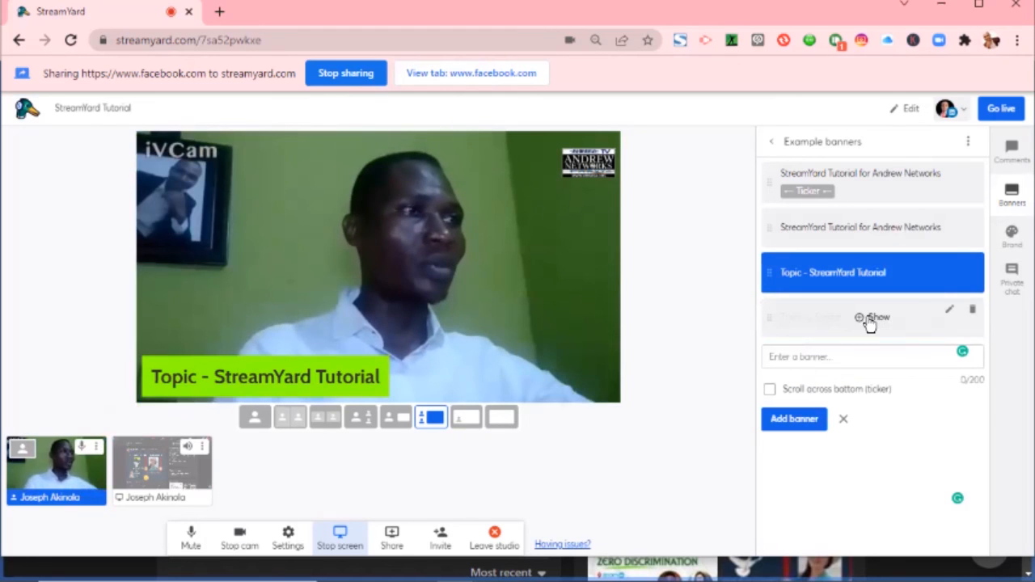
{"action": "left_click", "coordinate": [878, 318]}
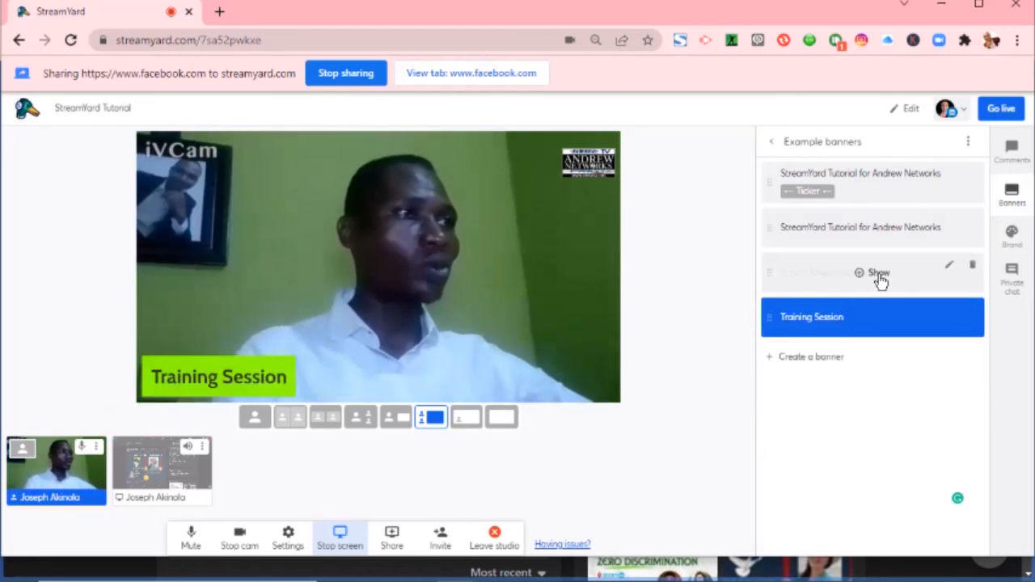
Open the viewer comments and show the example StreamYard comment on the stage, hiding it again.
{"action": "left_click", "coordinate": [999, 155]}
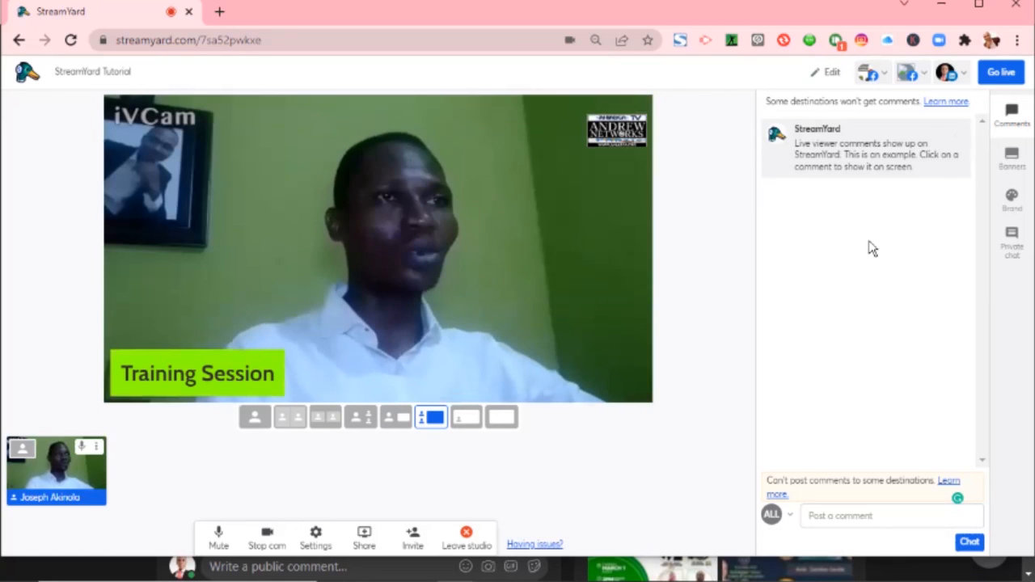
{"action": "mouse_move", "coordinate": [882, 151]}
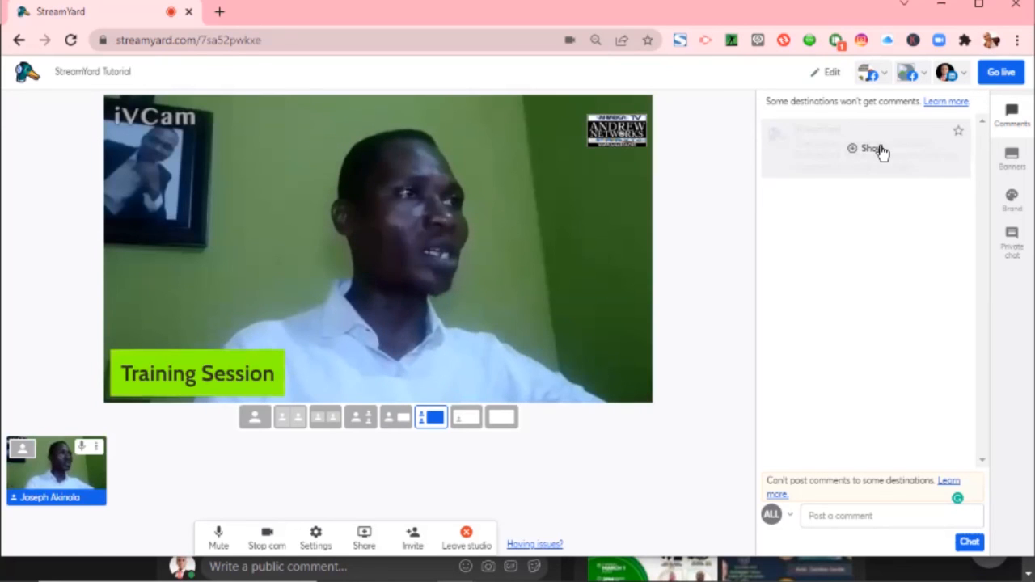
{"action": "left_click", "coordinate": [872, 148]}
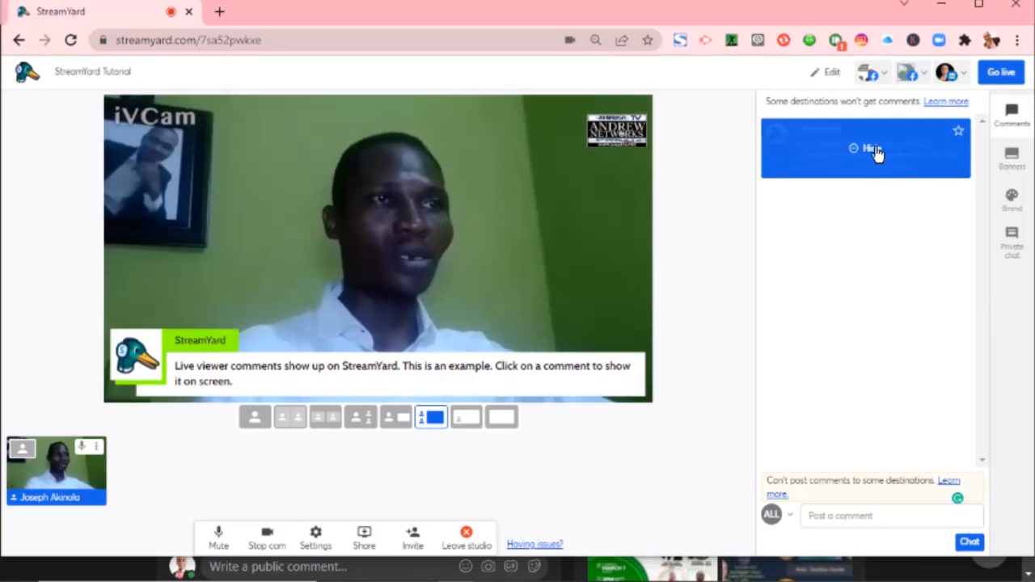
{"action": "left_click", "coordinate": [871, 154]}
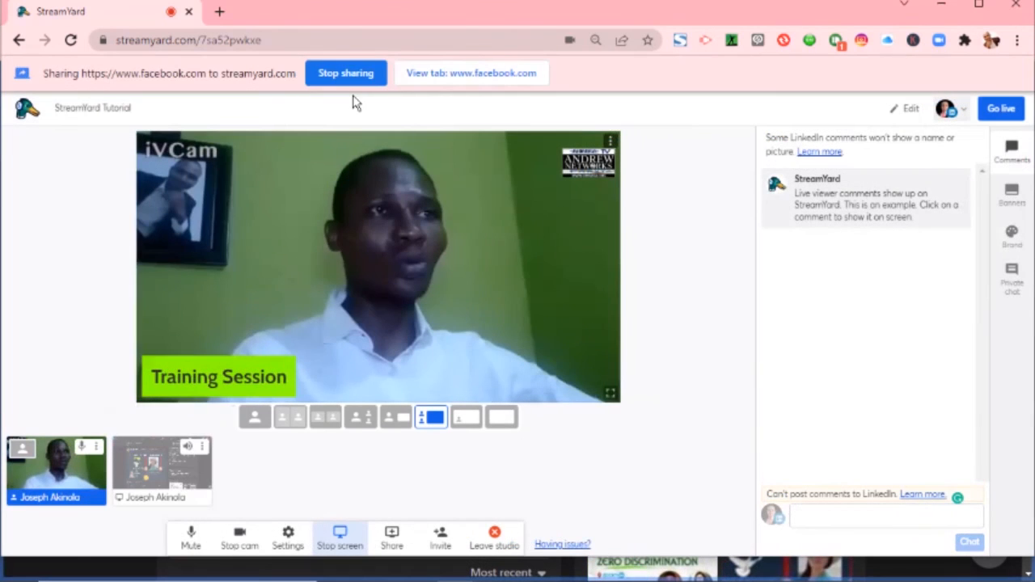
Stop sharing the Facebook tab, and open the go-live confirmation and decline it without starting the broadcast.
{"action": "left_click", "coordinate": [351, 75]}
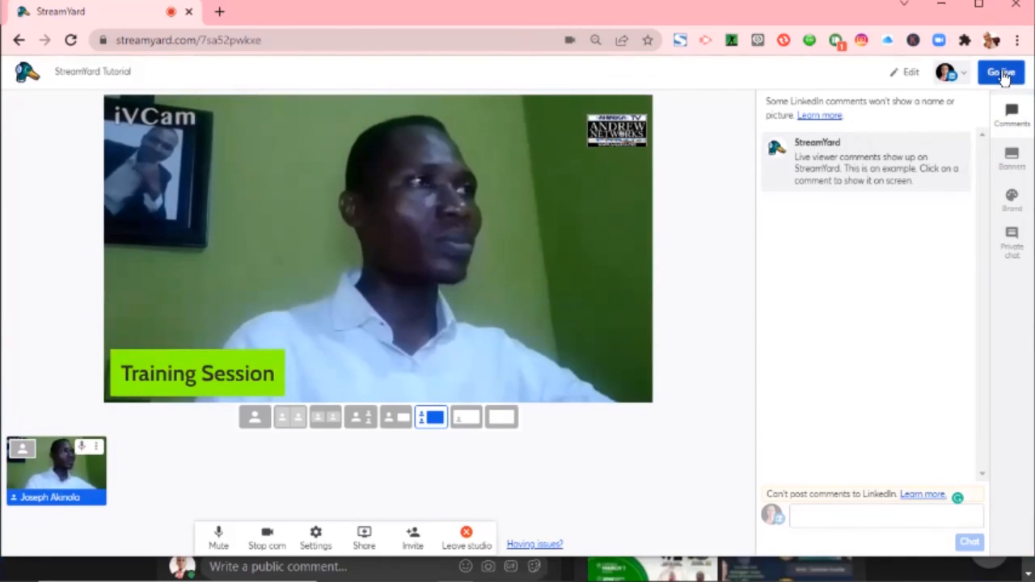
{"action": "left_click", "coordinate": [1001, 73]}
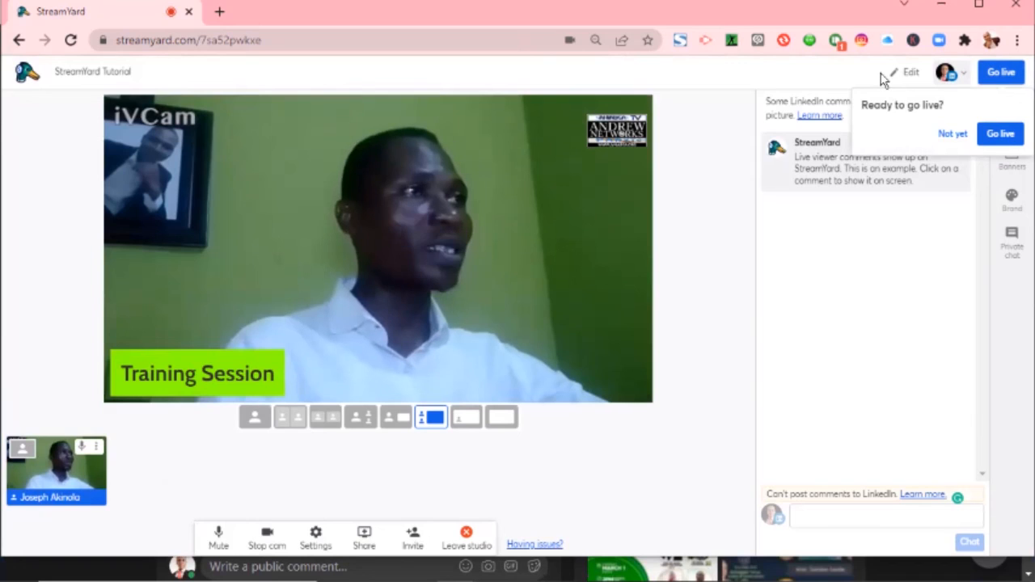
{"action": "left_click", "coordinate": [953, 135]}
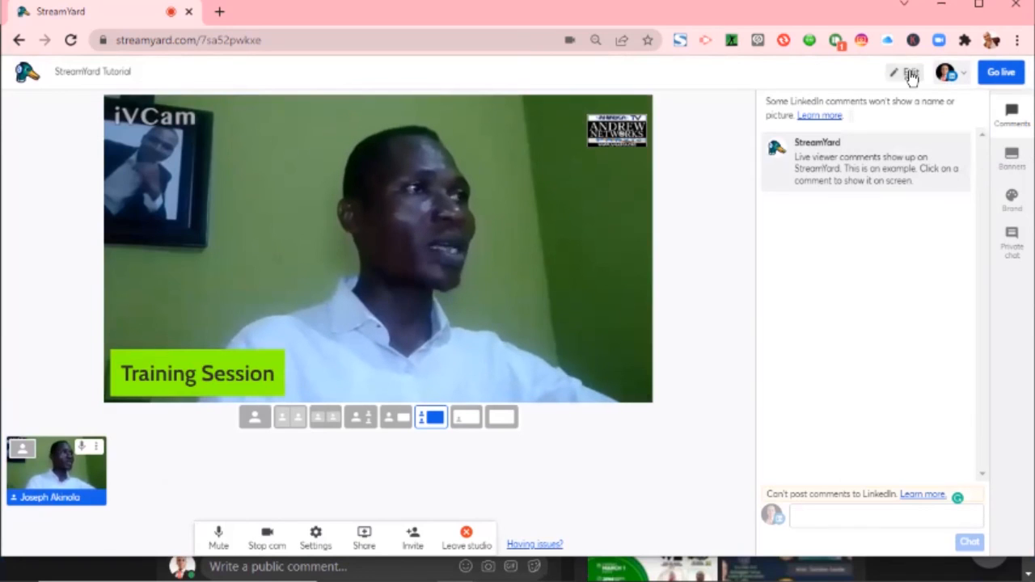
Add the AHIABGA Network Facebook group and the other Facebook account as destinations alongside LinkedIn, saving the broadcast changes.
{"action": "left_click", "coordinate": [912, 74]}
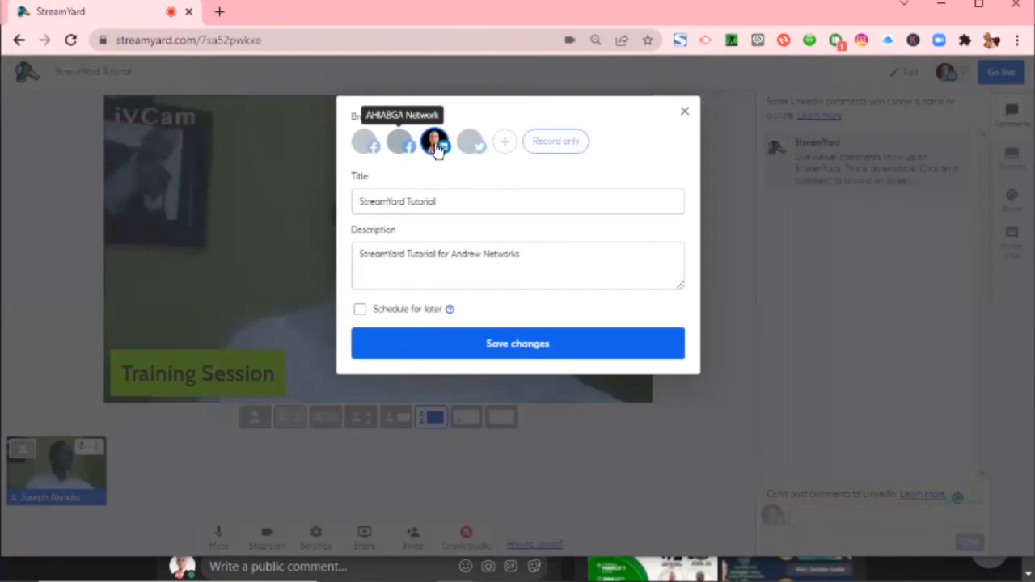
{"action": "left_click", "coordinate": [402, 147]}
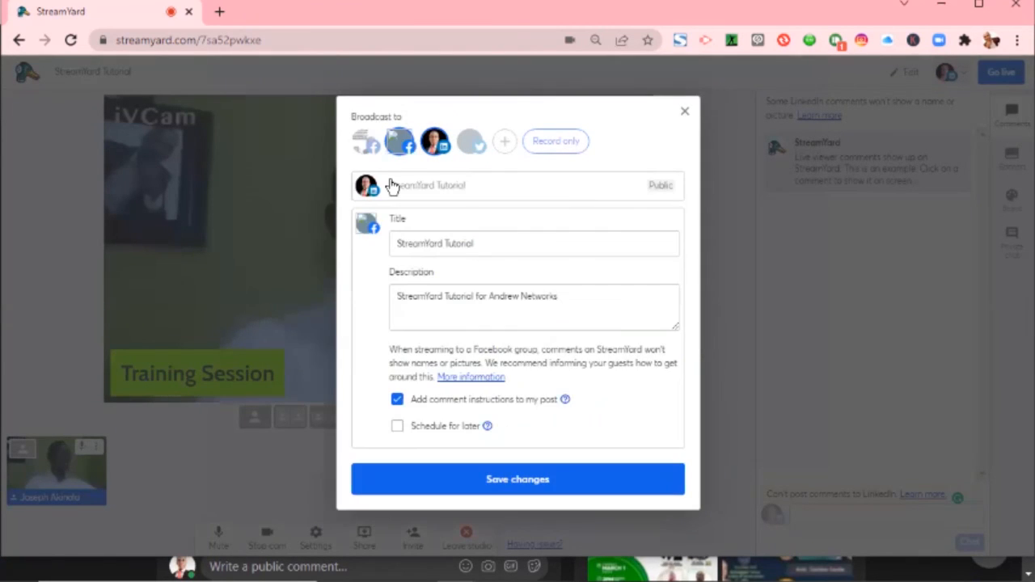
{"action": "left_click", "coordinate": [360, 478]}
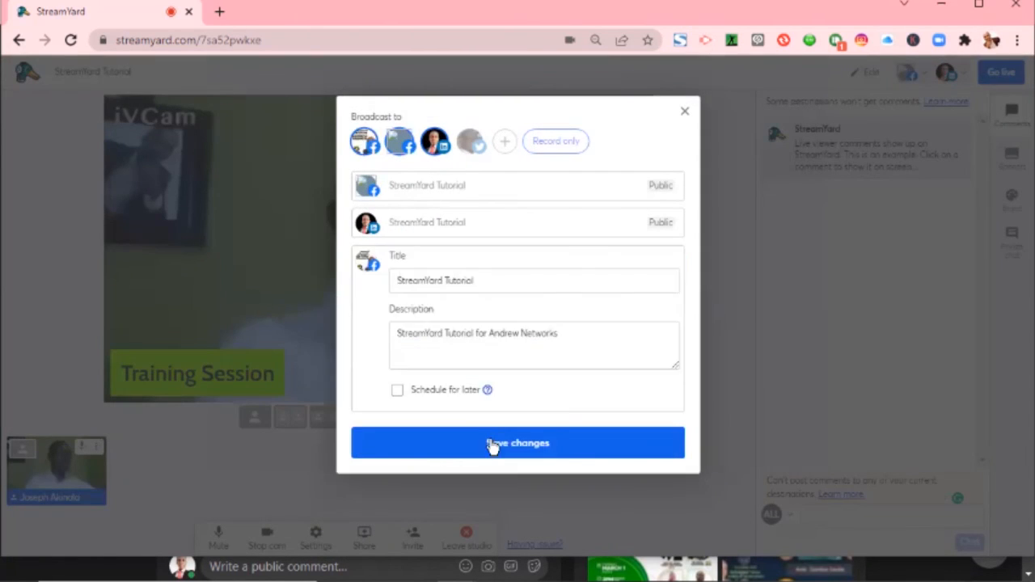
{"action": "left_click", "coordinate": [490, 439]}
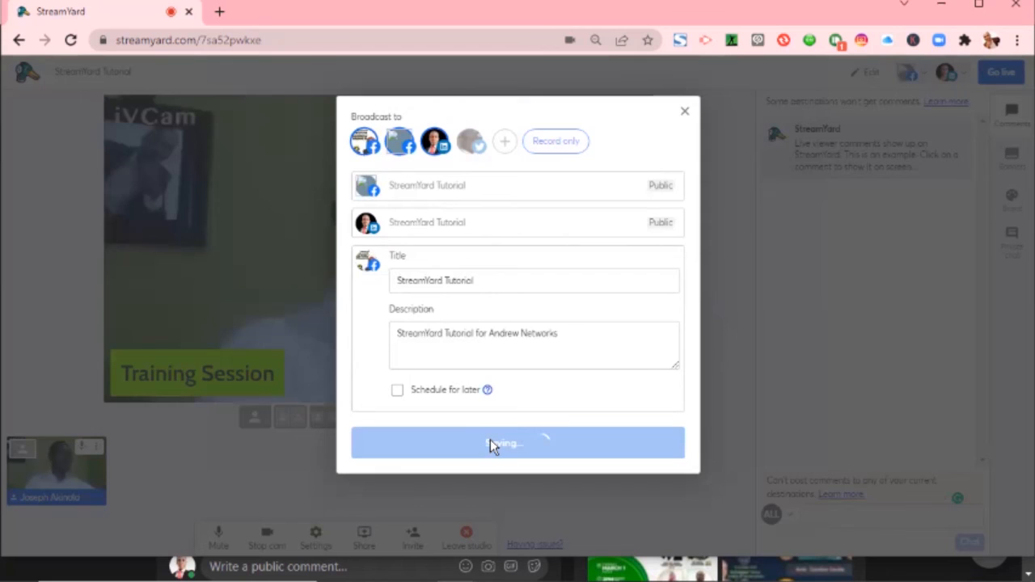